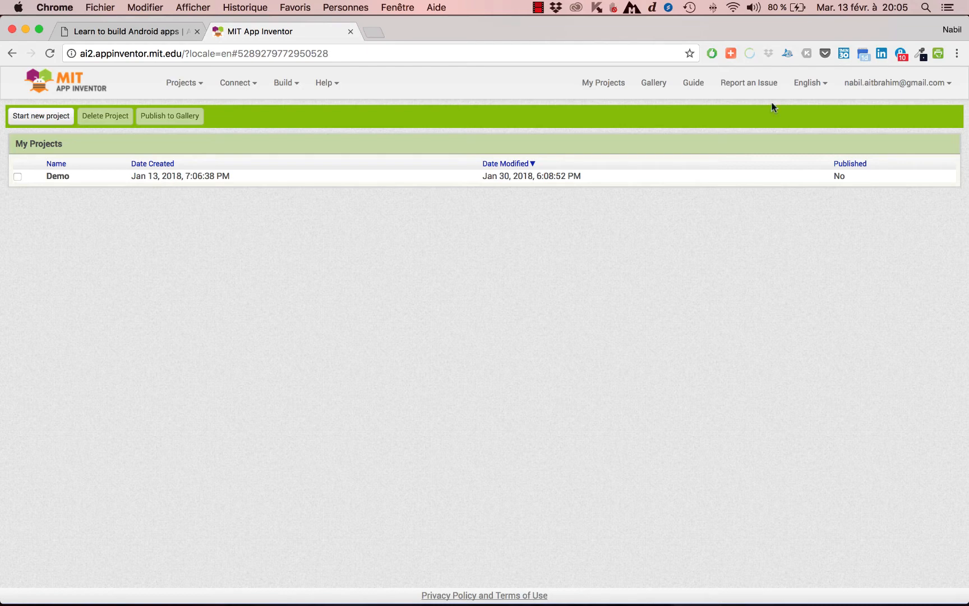
Switch the interface language to Français and return to the list of projects.
click(821, 84)
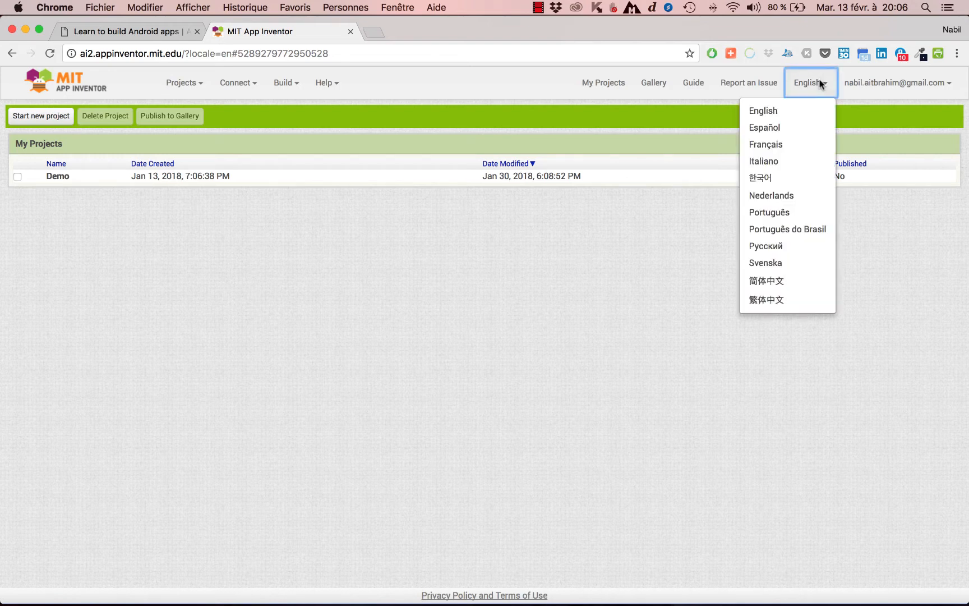
click(783, 144)
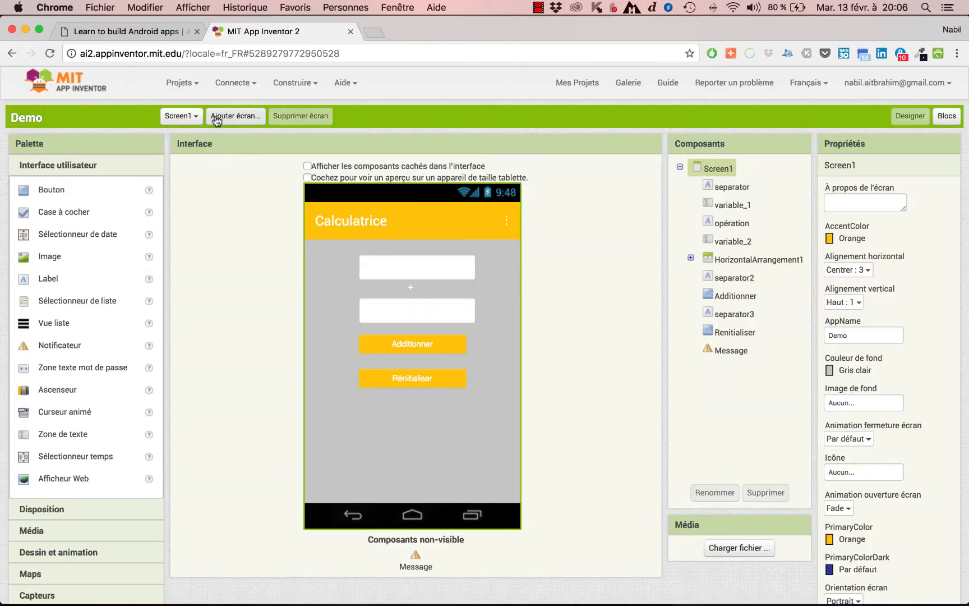
click(179, 84)
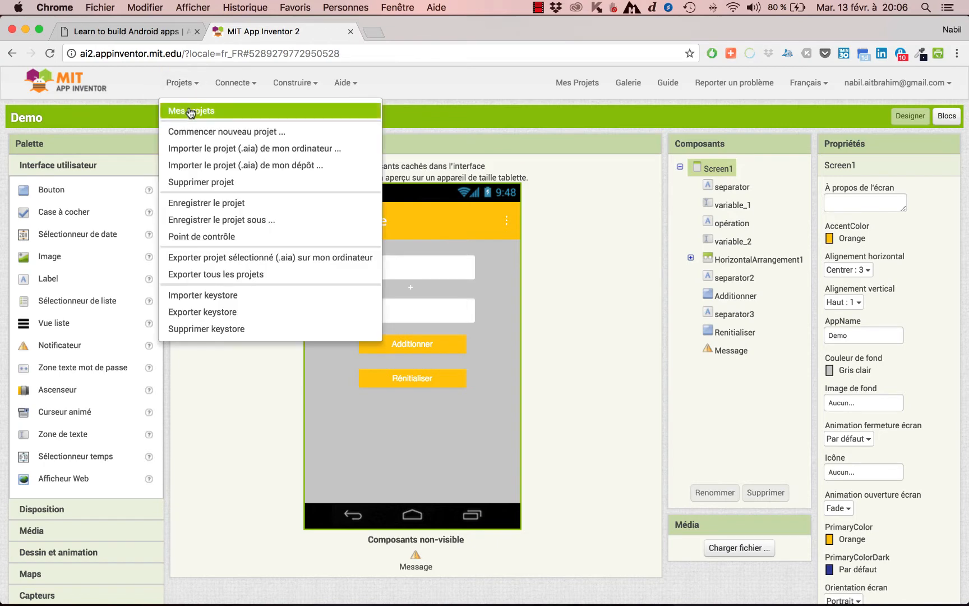
click(190, 112)
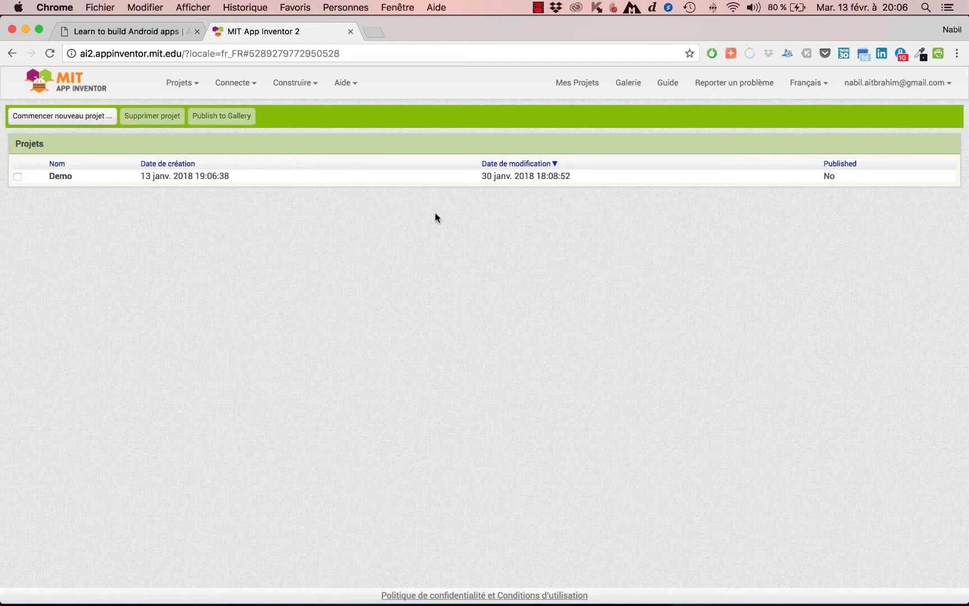
Create a new project named AppInventor.
click(65, 119)
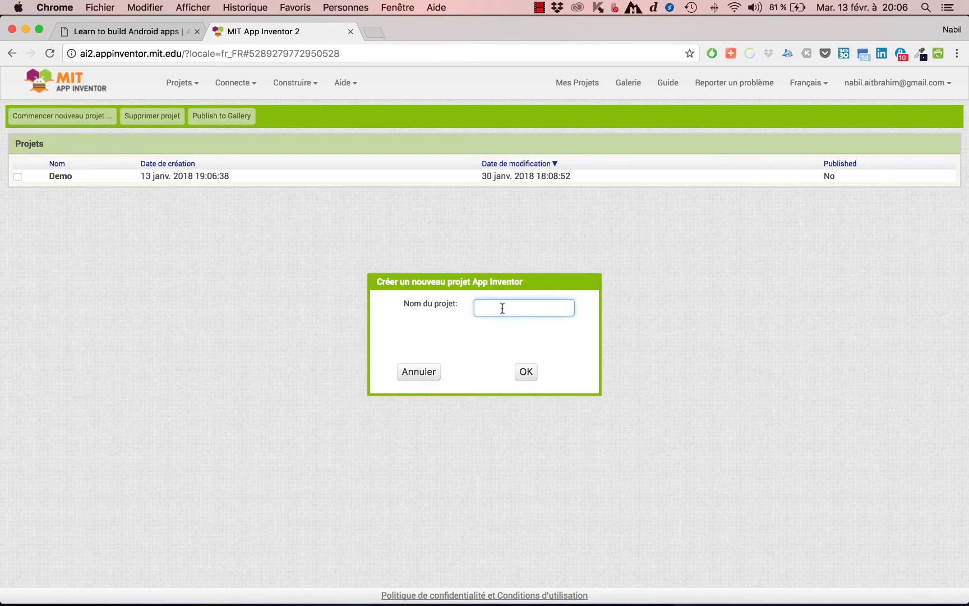
text(Appl)
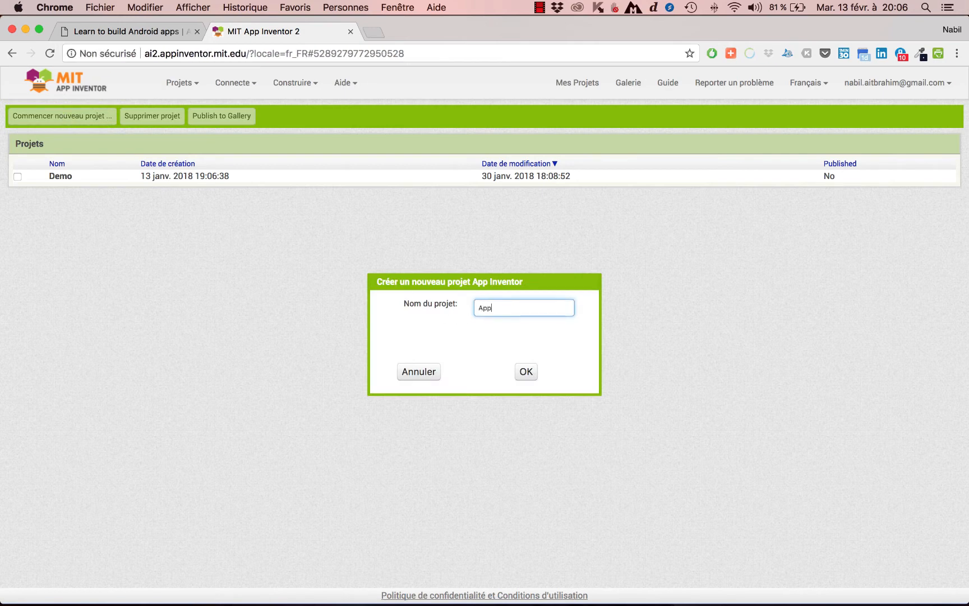
text(nventor)
click(526, 372)
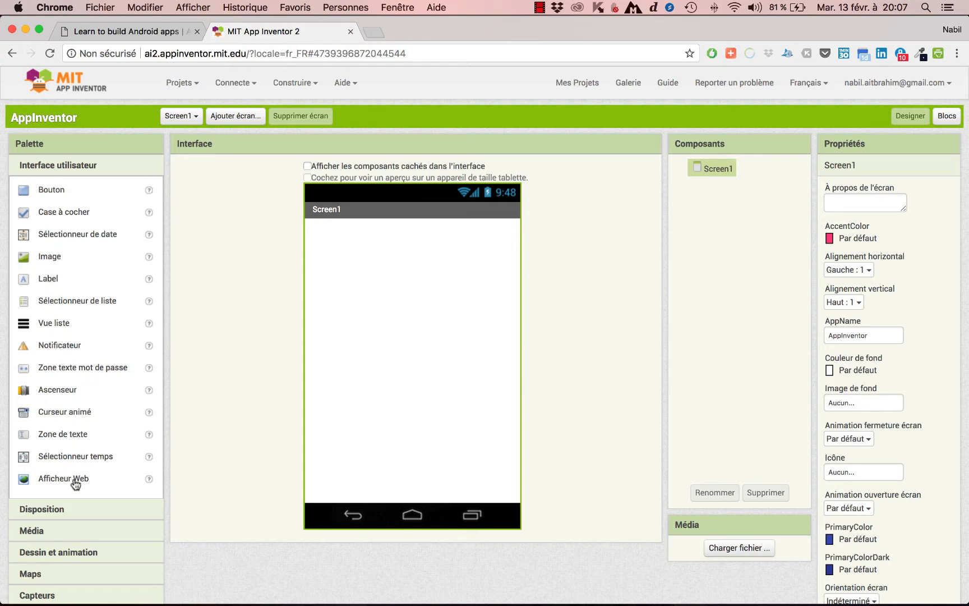
Examine the components offered in the palette categories from Disposition through Connectivité.
click(68, 513)
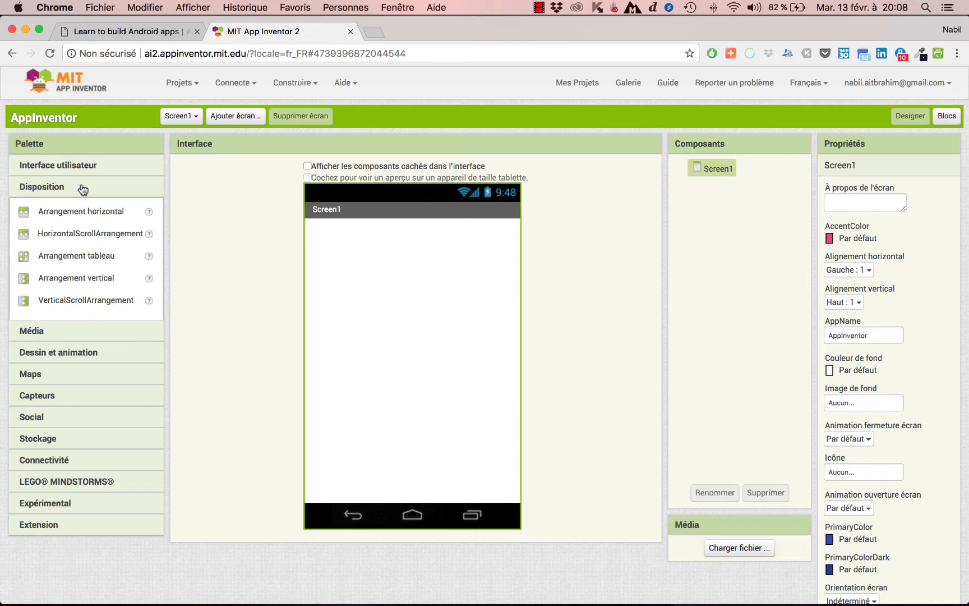
click(83, 334)
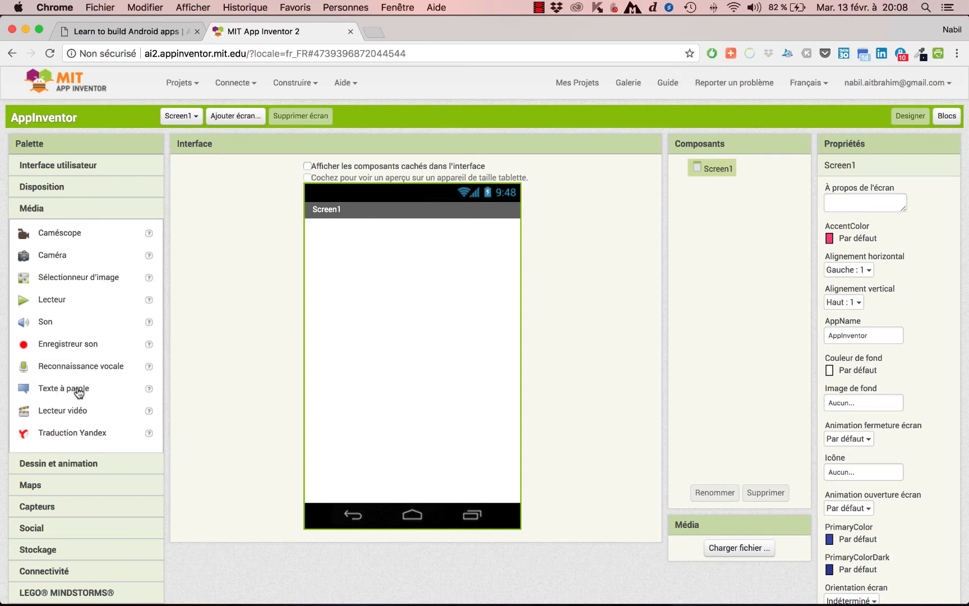
click(83, 463)
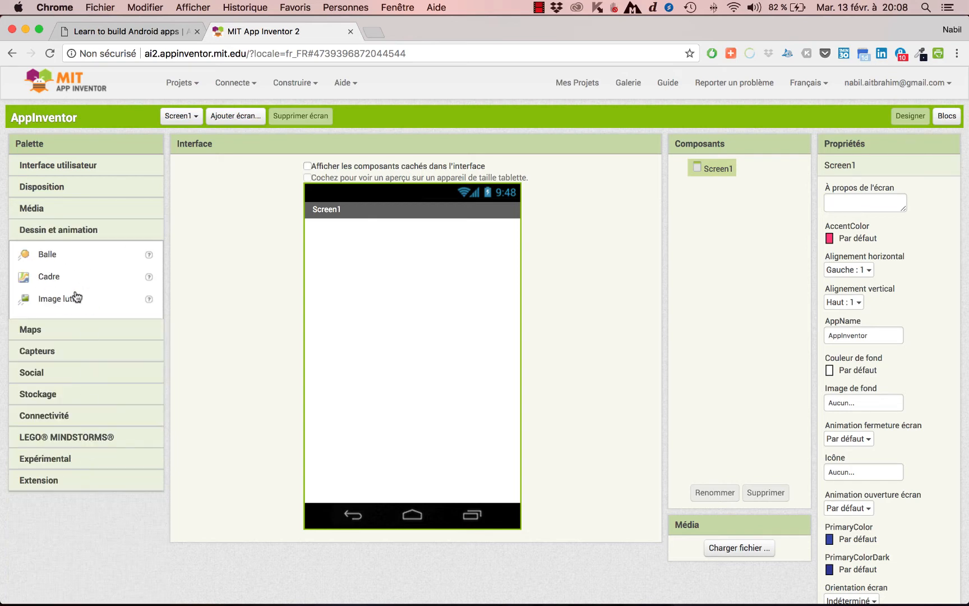
click(77, 330)
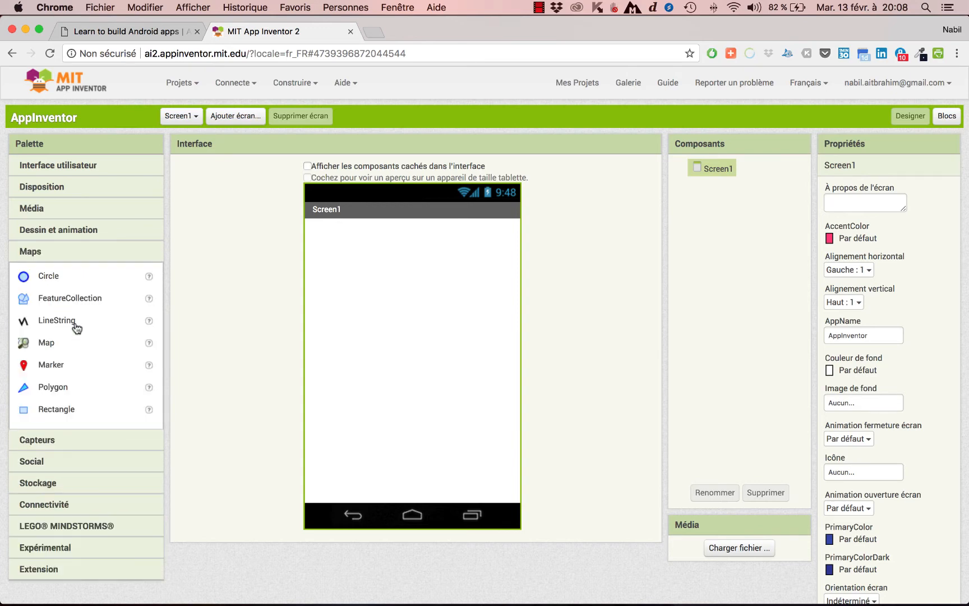
click(68, 441)
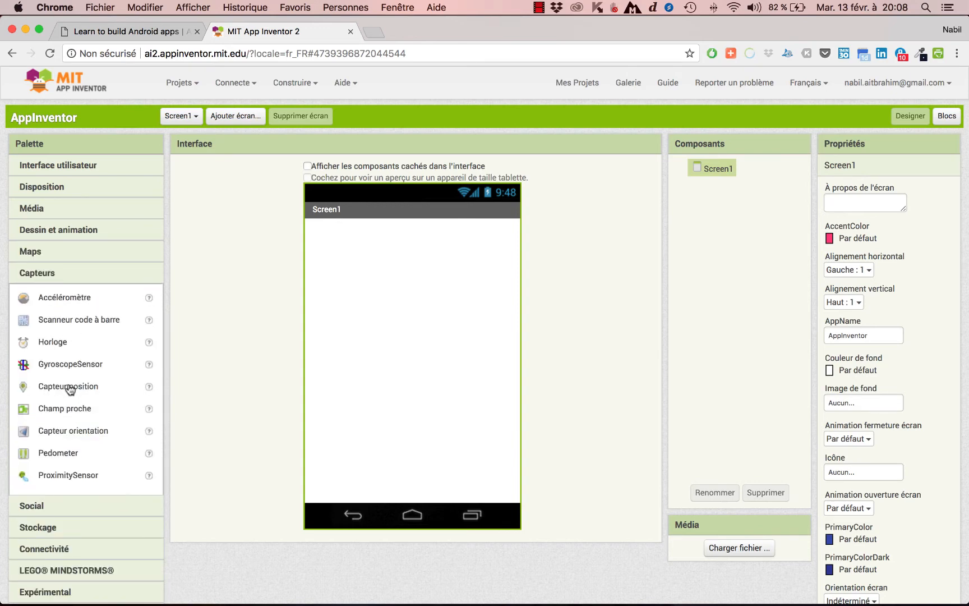
click(77, 504)
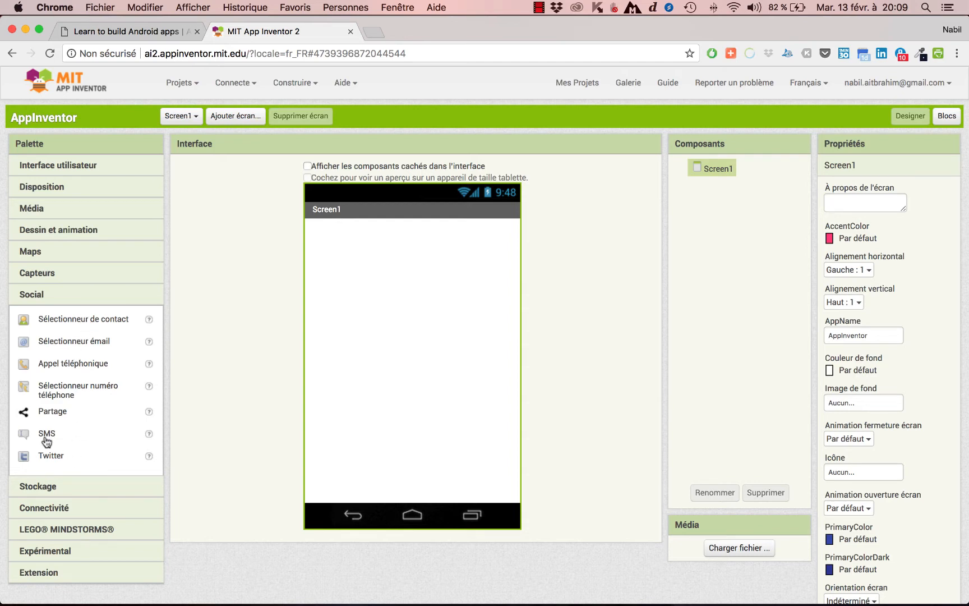
click(60, 487)
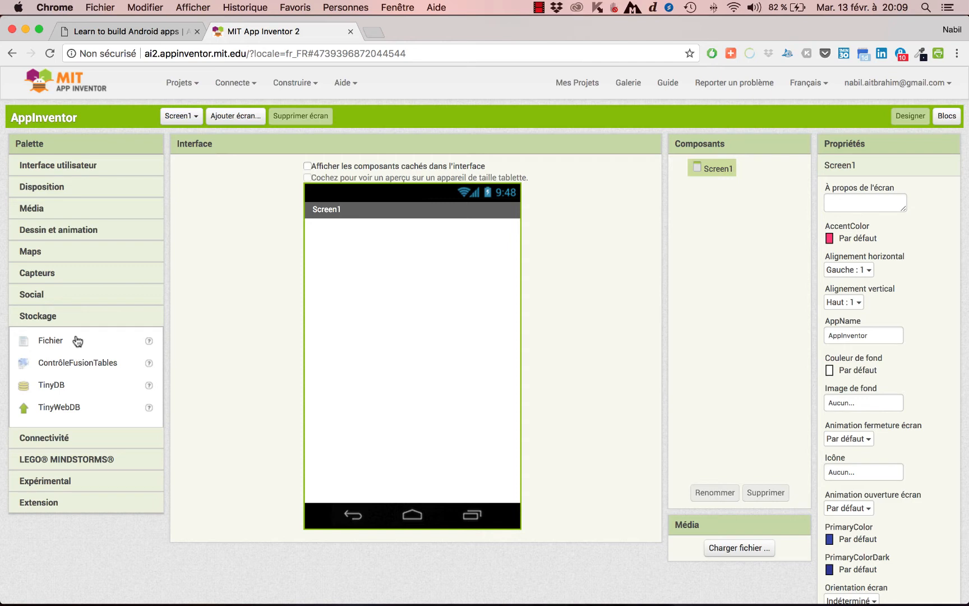
click(74, 439)
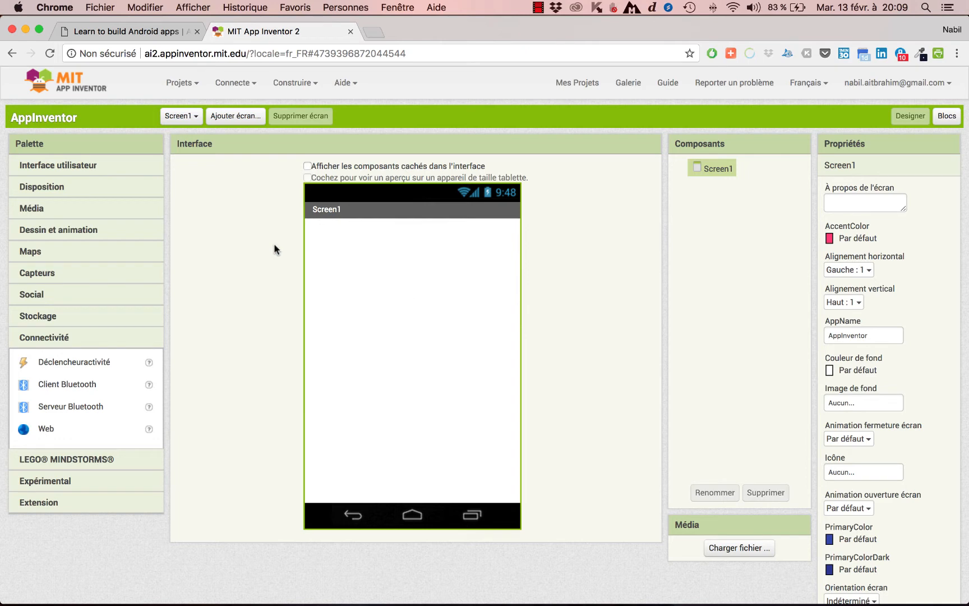
Add a second screen named Login to the project.
click(182, 116)
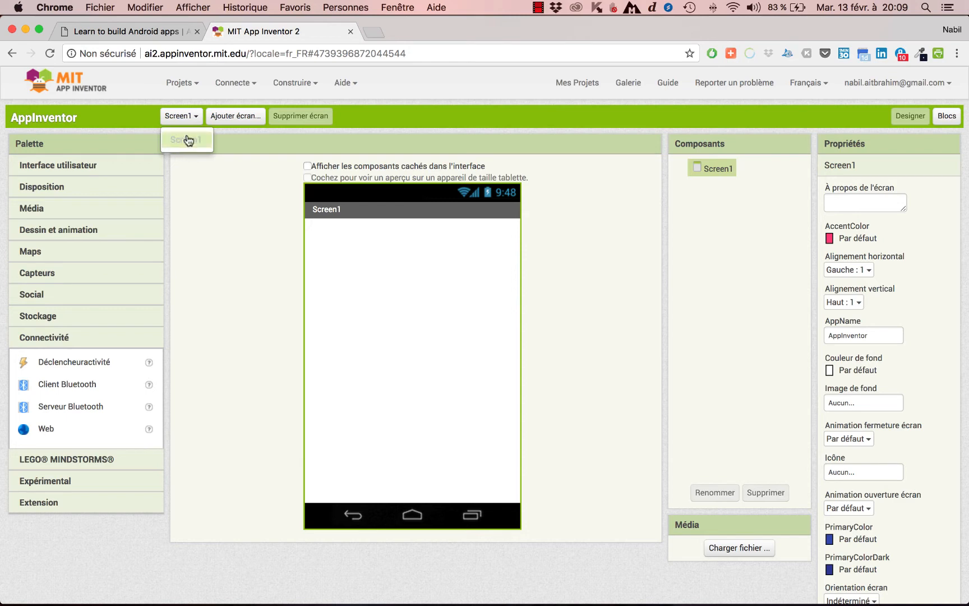
click(188, 139)
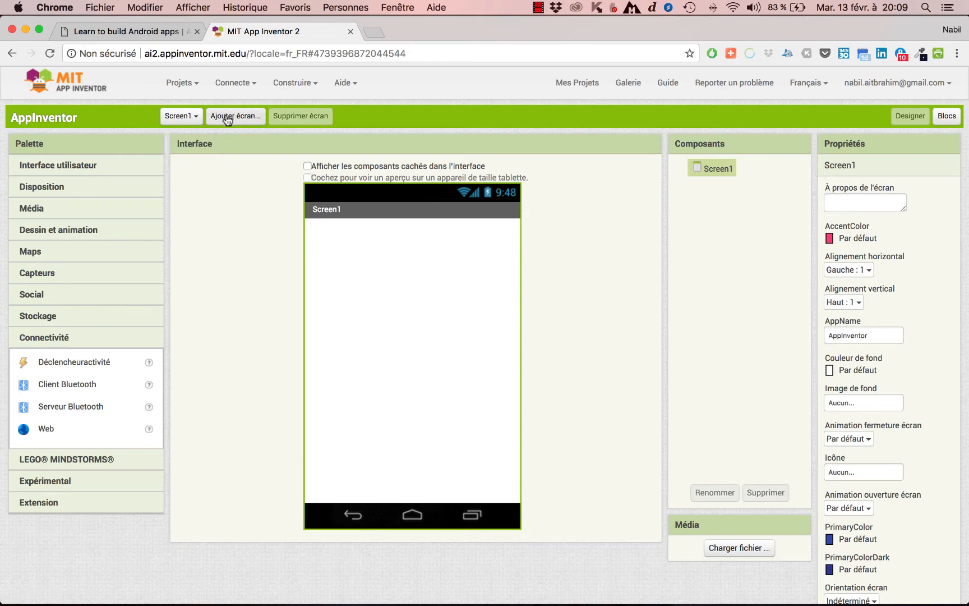
click(227, 118)
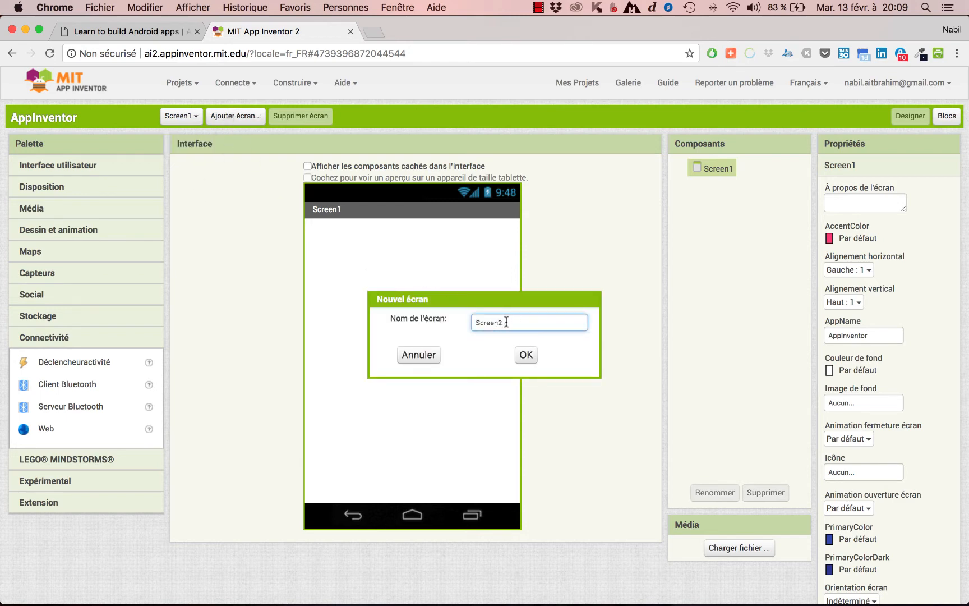
drag(510, 322, 439, 322)
text(Login)
key(Return)
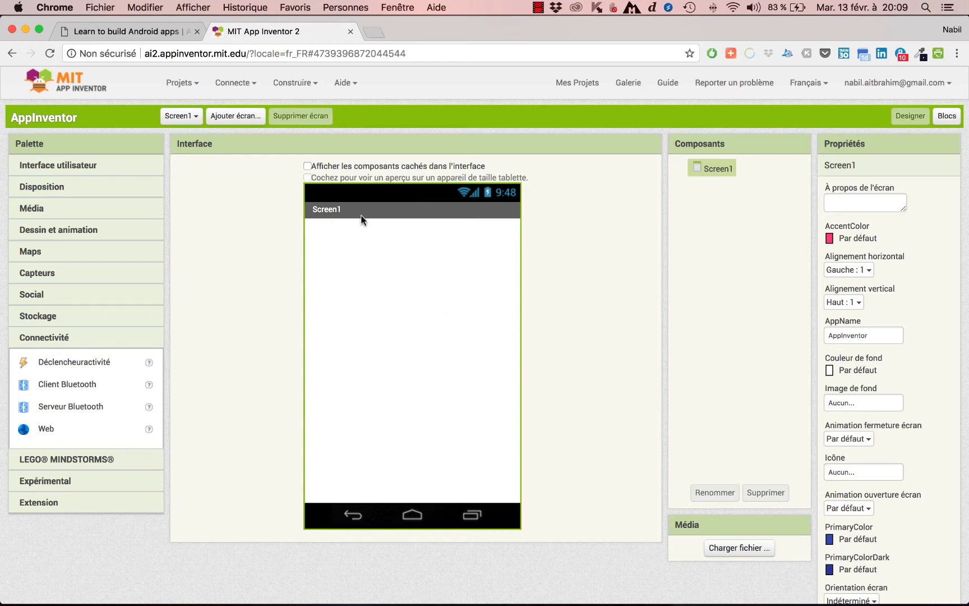
Switch the designer back from the Login screen to Screen1.
click(188, 116)
click(186, 139)
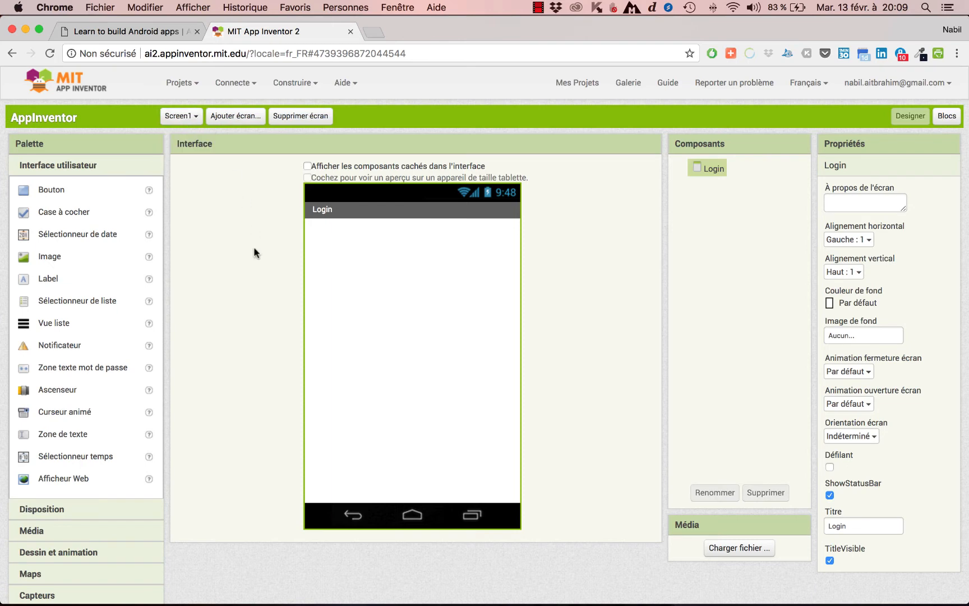
click(173, 117)
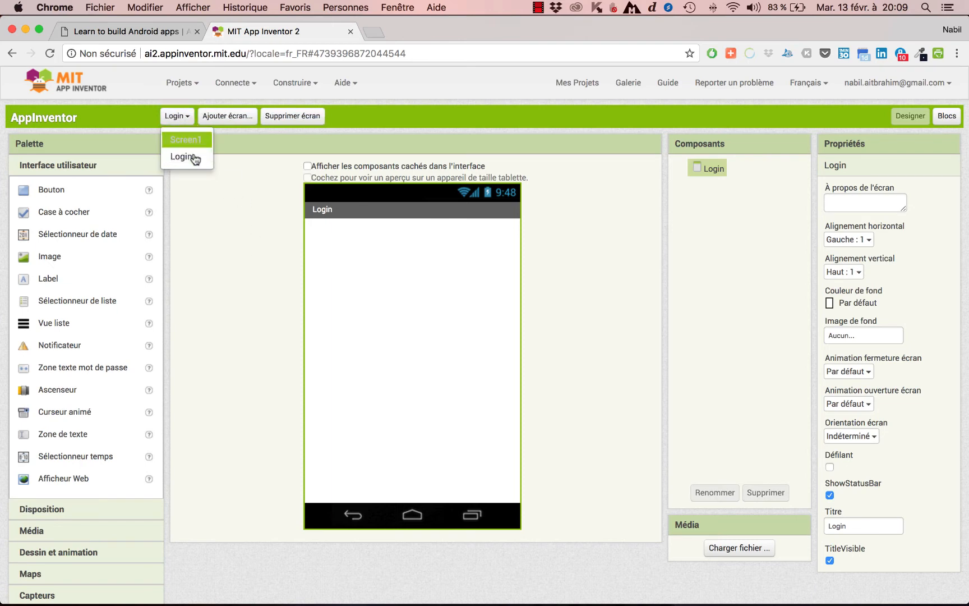
click(193, 139)
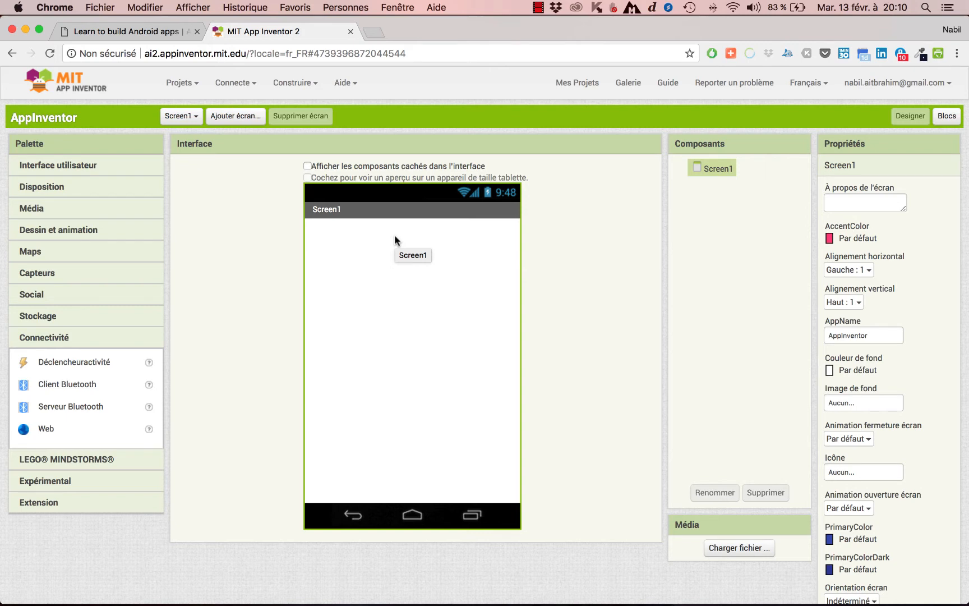
Add a Notificateur and a Bouton from the user-interface components to Screen1.
click(388, 167)
click(104, 165)
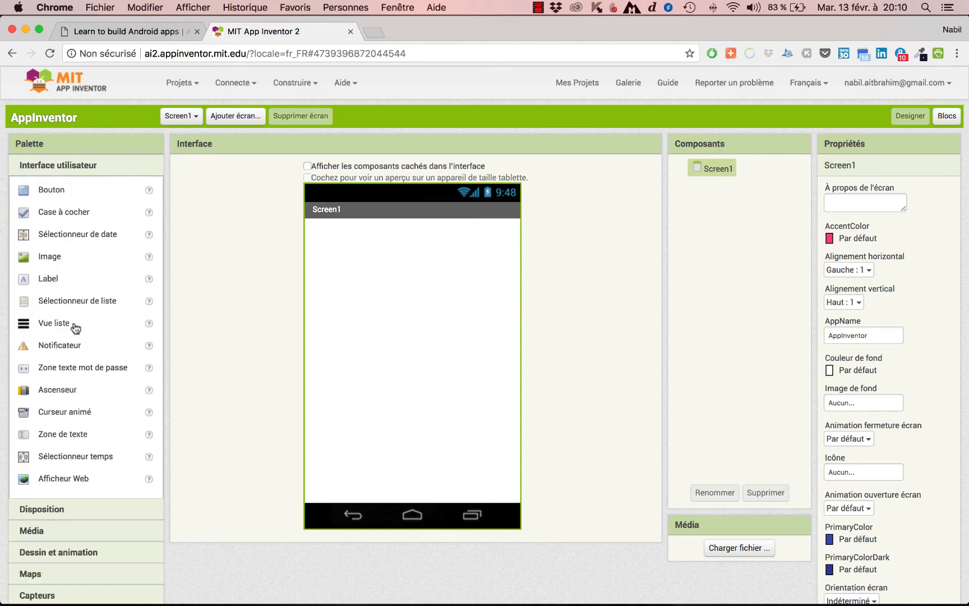
drag(79, 345, 443, 322)
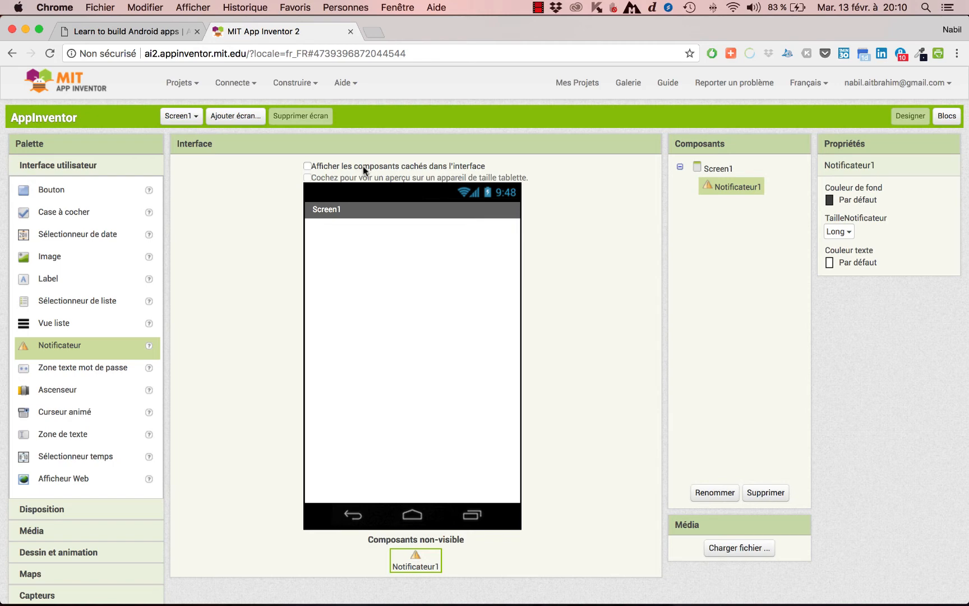
drag(73, 191, 345, 238)
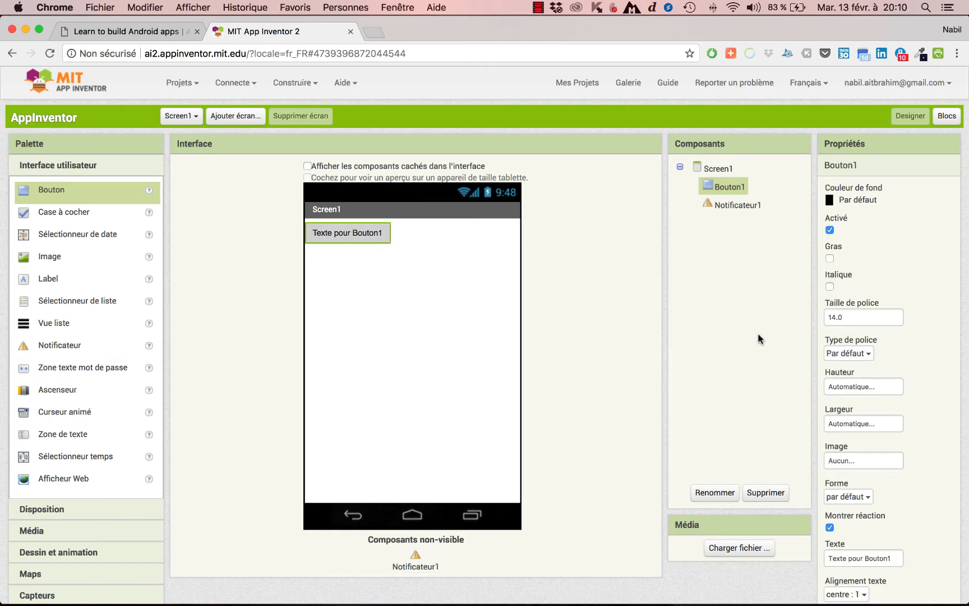
Turn off the button's Visible property and show hidden components in the screen preview.
scroll(895, 367, down, 5)
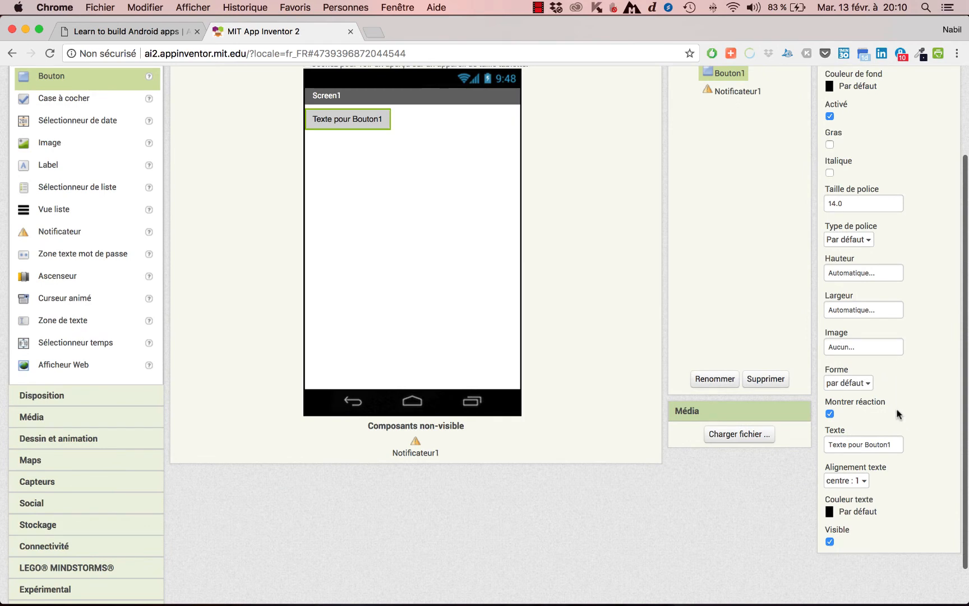
click(830, 541)
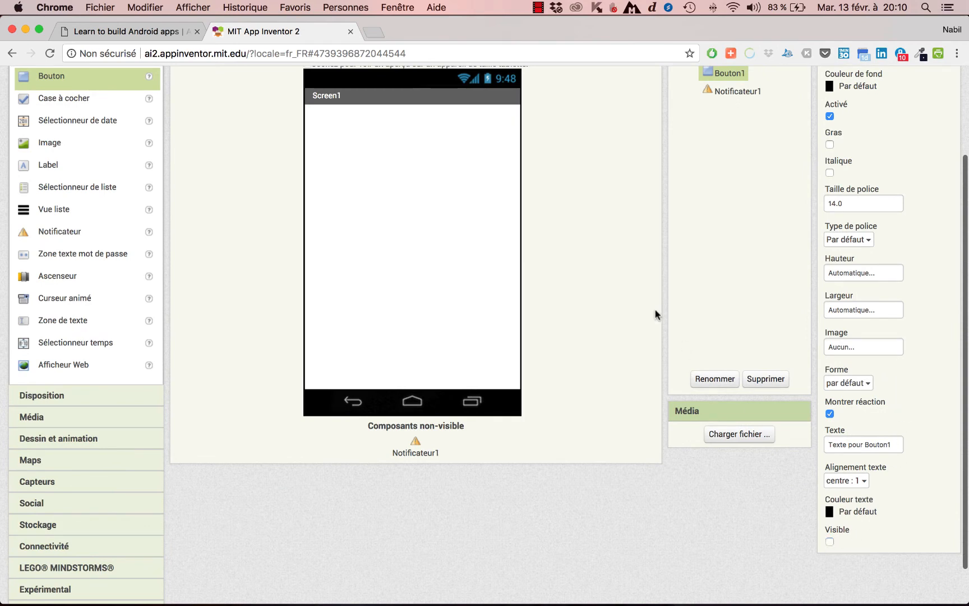
scroll(656, 317, up, 5)
click(307, 158)
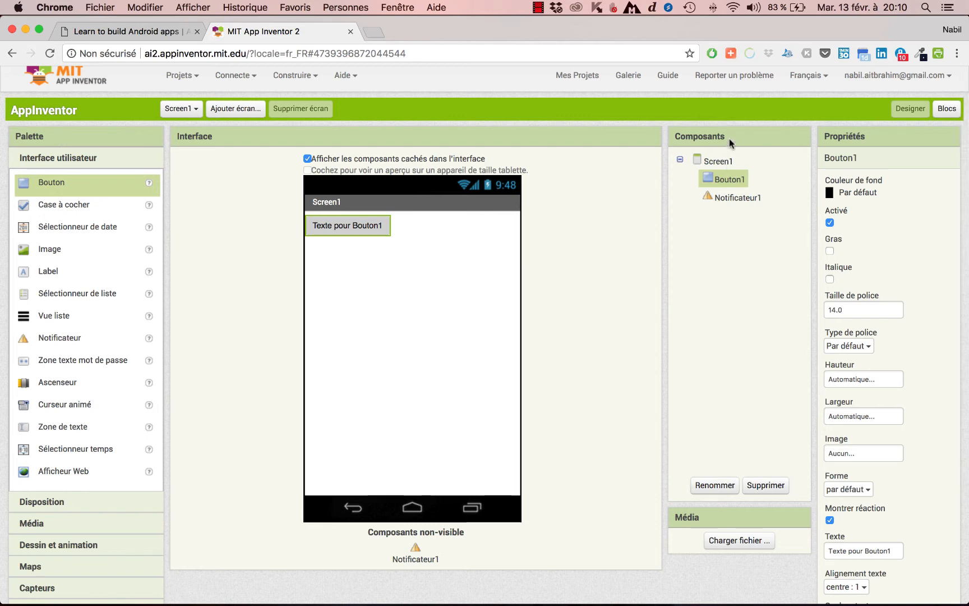
Add a Case à cocher and an Image below the button on Screen1.
drag(54, 206, 418, 265)
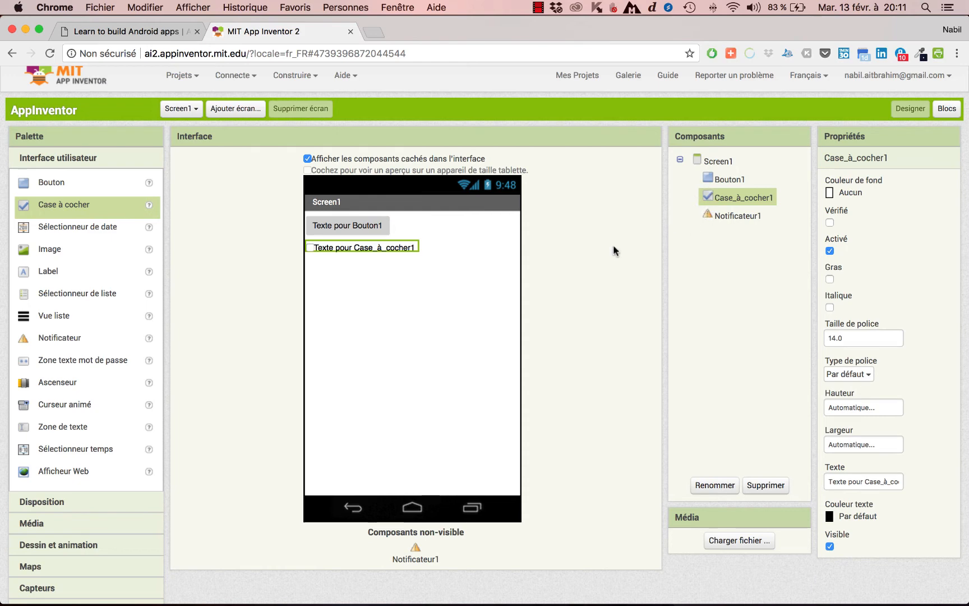
drag(64, 246, 368, 294)
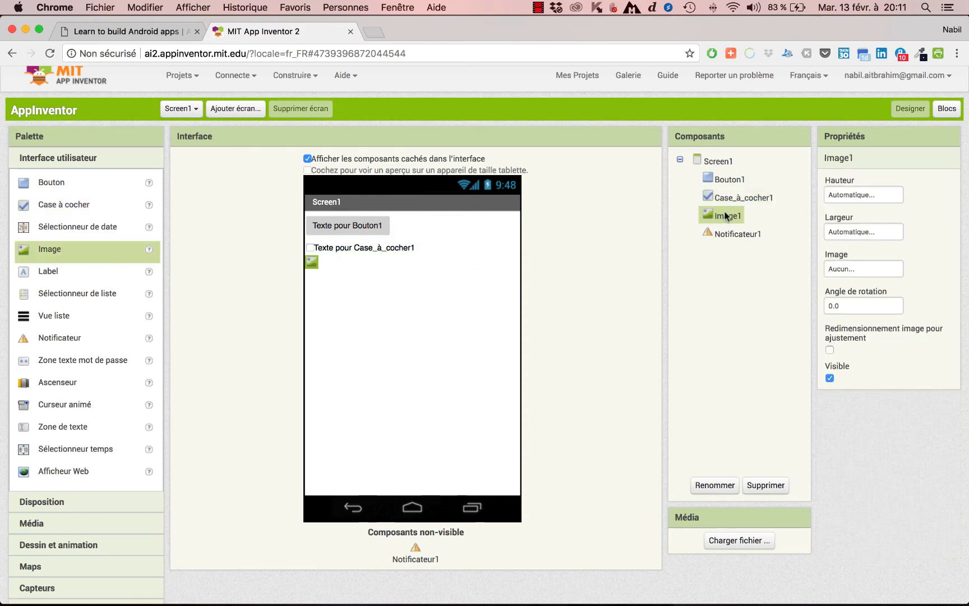
Rename the button component to Valider.
click(716, 161)
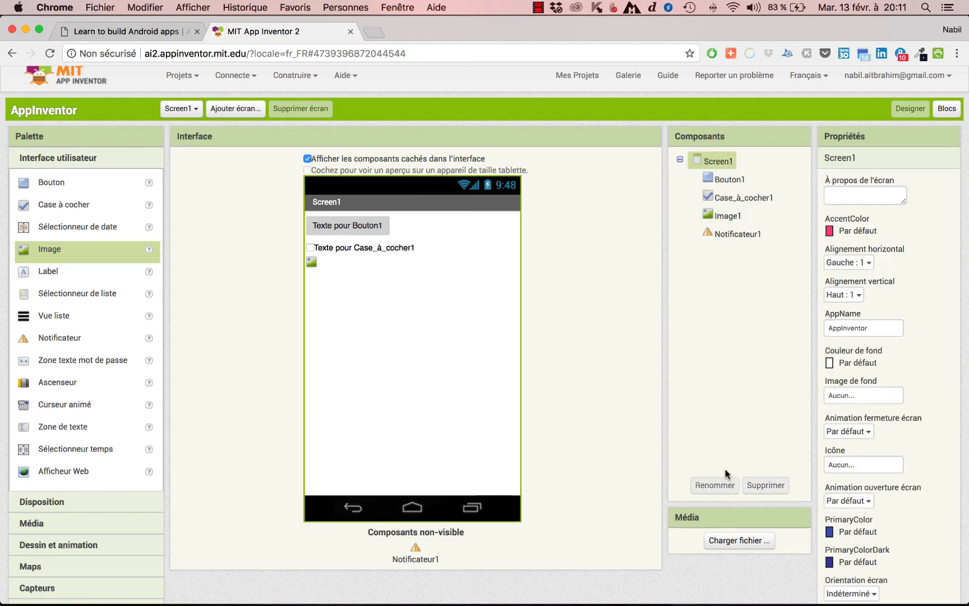
click(729, 179)
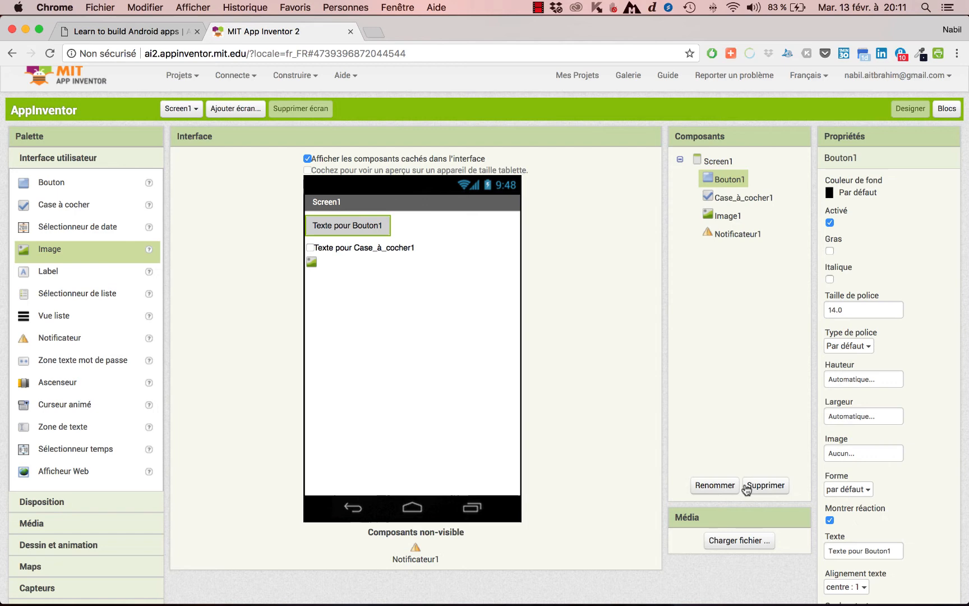
click(714, 485)
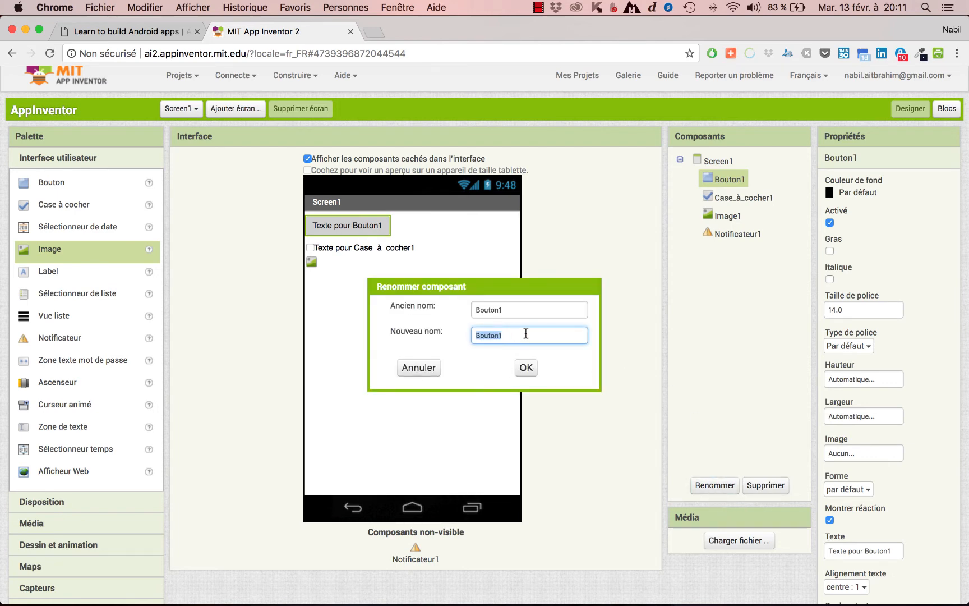
text(Valider)
click(526, 367)
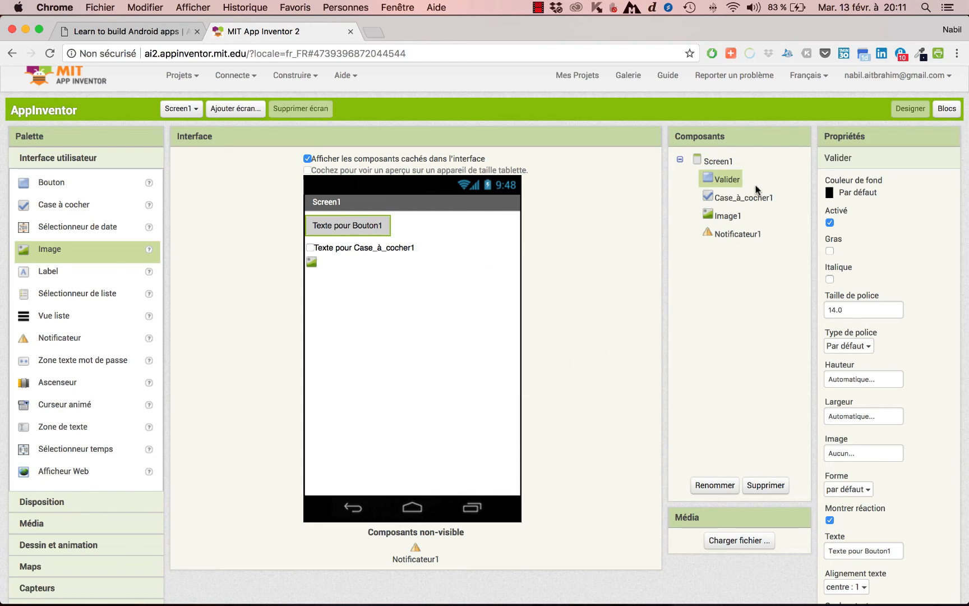
Examine the properties of each Screen1 component in turn: the button, Case_à_cocher1, Image1 and Notificateur1.
click(735, 201)
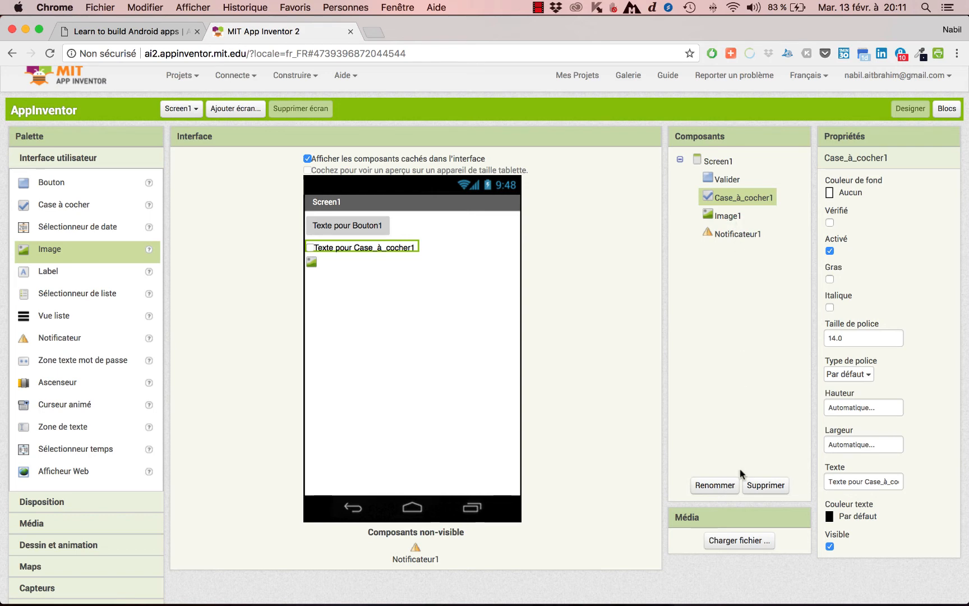
click(729, 218)
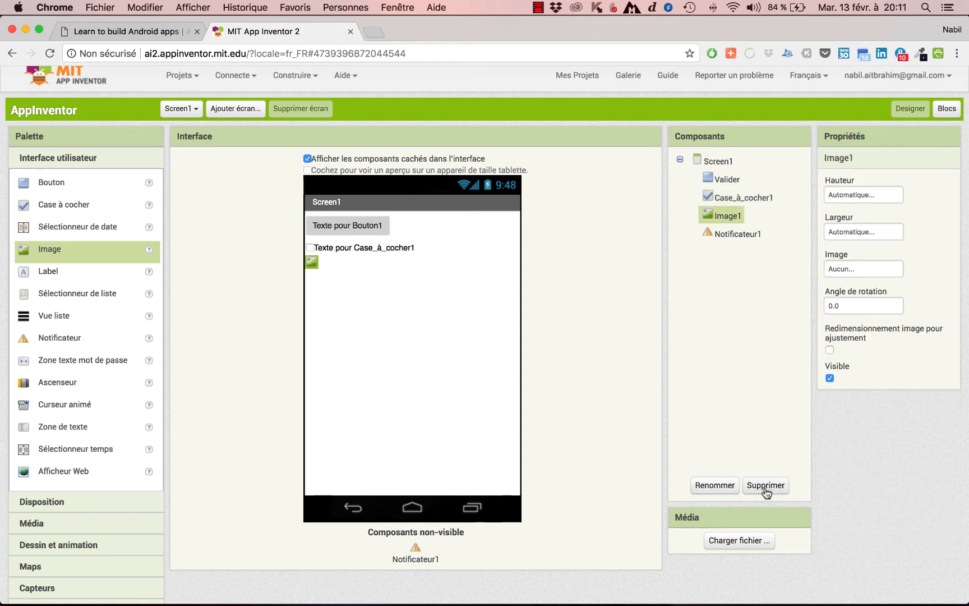
click(730, 182)
click(729, 200)
click(729, 217)
click(729, 235)
Try bold and italic text on the Valider button, turning each style off again.
click(731, 183)
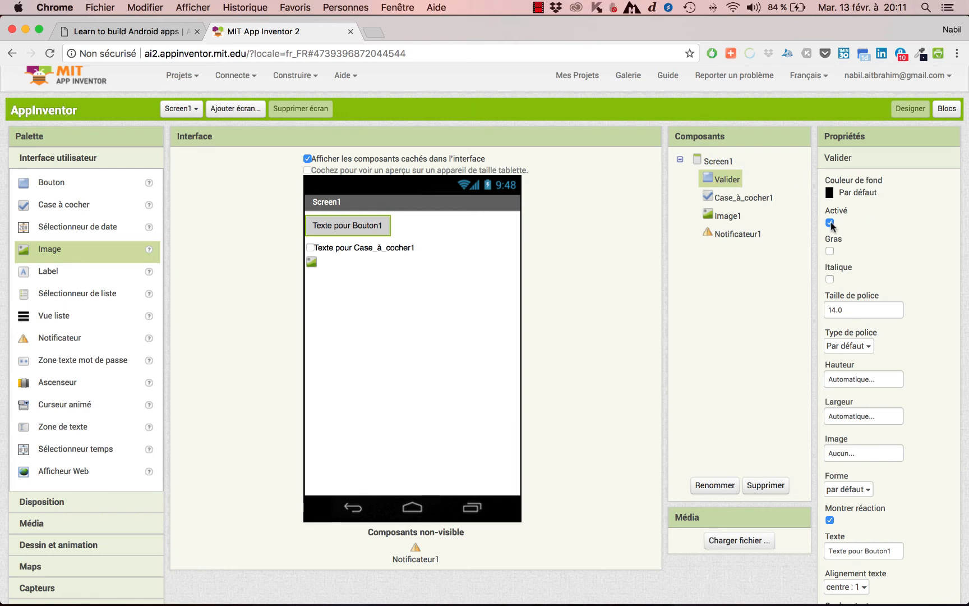
click(829, 250)
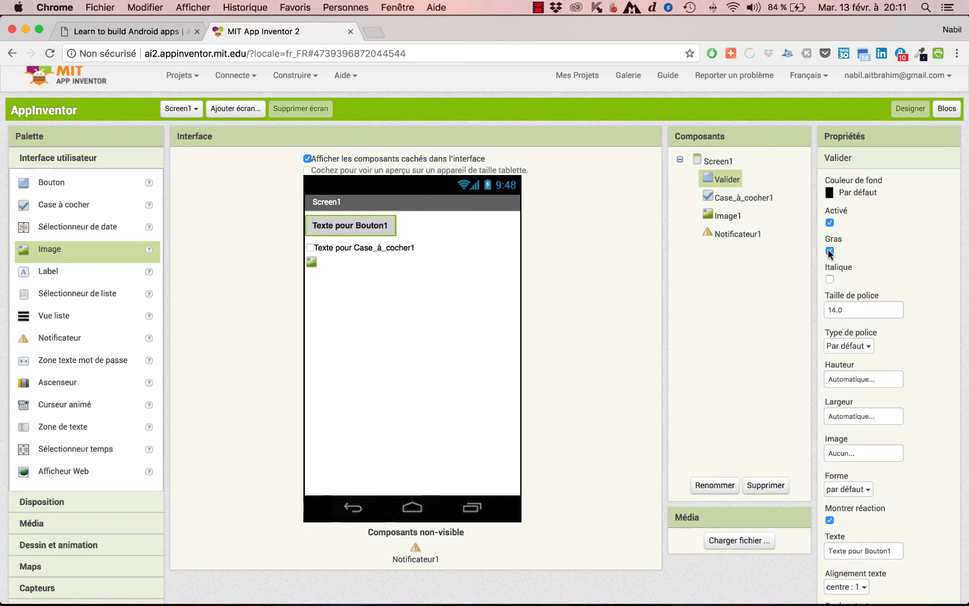
click(829, 252)
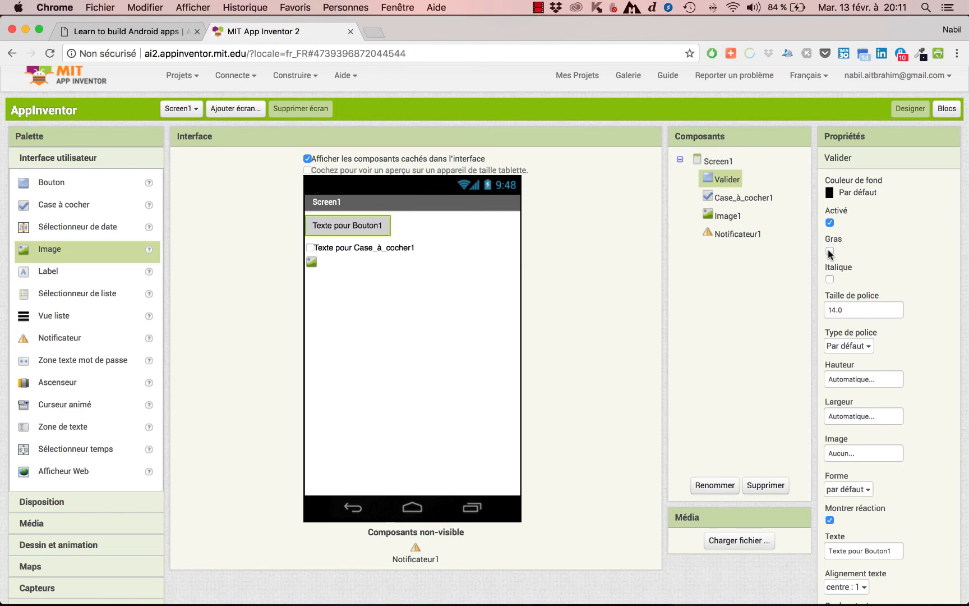
click(830, 280)
click(829, 279)
Set the Valider button's shape to arrondie and deselect the button to preview its rounded form on the screen.
scroll(889, 347, down, 1)
scroll(878, 363, down, 2)
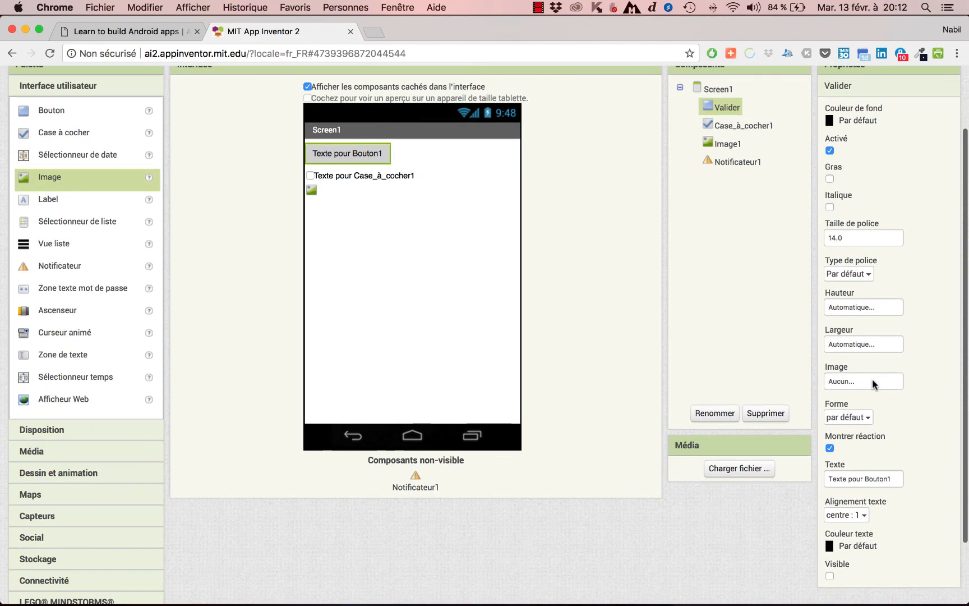
click(868, 417)
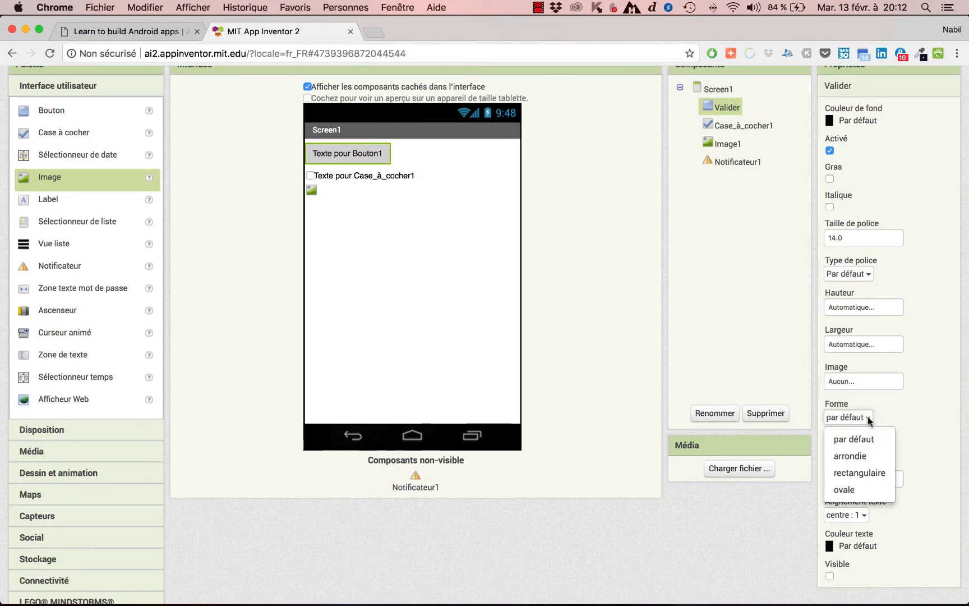
click(876, 456)
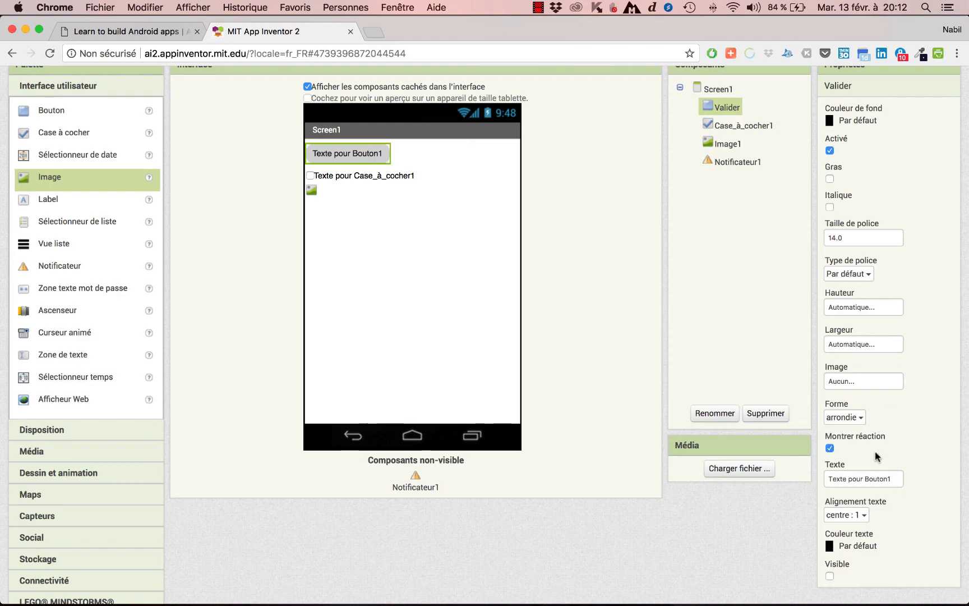
click(469, 195)
scroll(909, 410, down, 2)
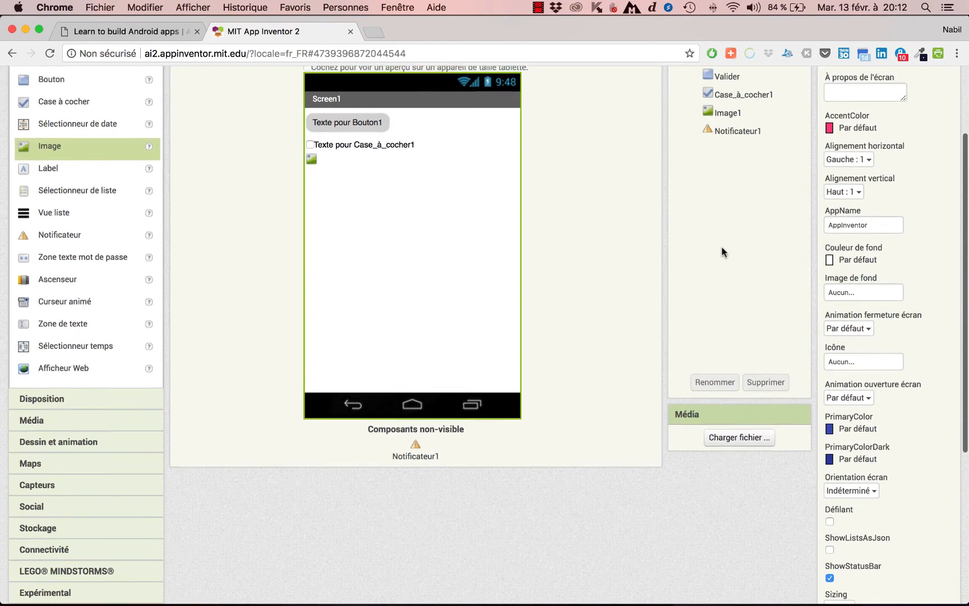
Reselect the Valider button and review its full list of properties.
scroll(724, 224, up, 2)
click(740, 128)
scroll(895, 393, down, 2)
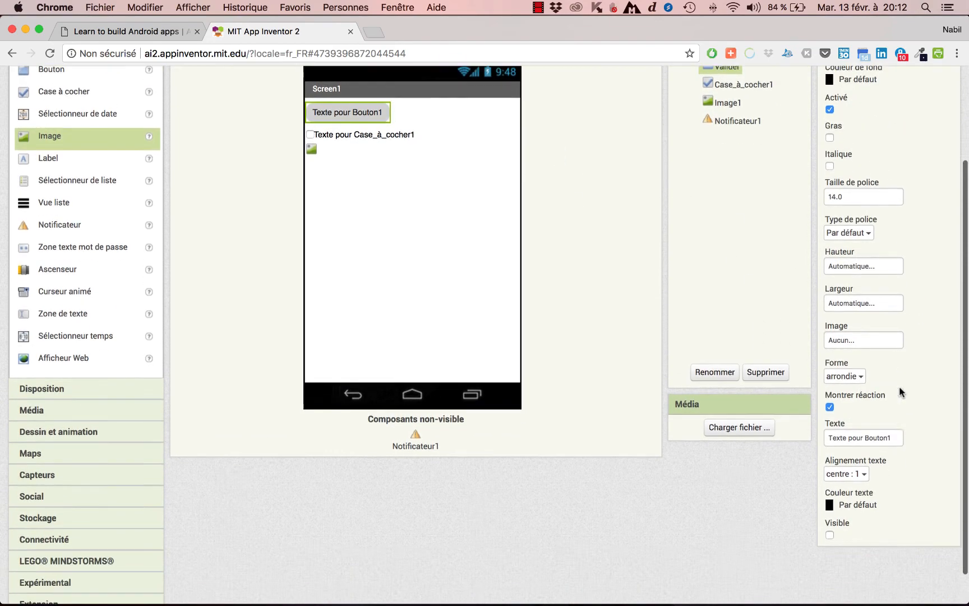
scroll(898, 392, down, 1)
scroll(892, 391, up, 3)
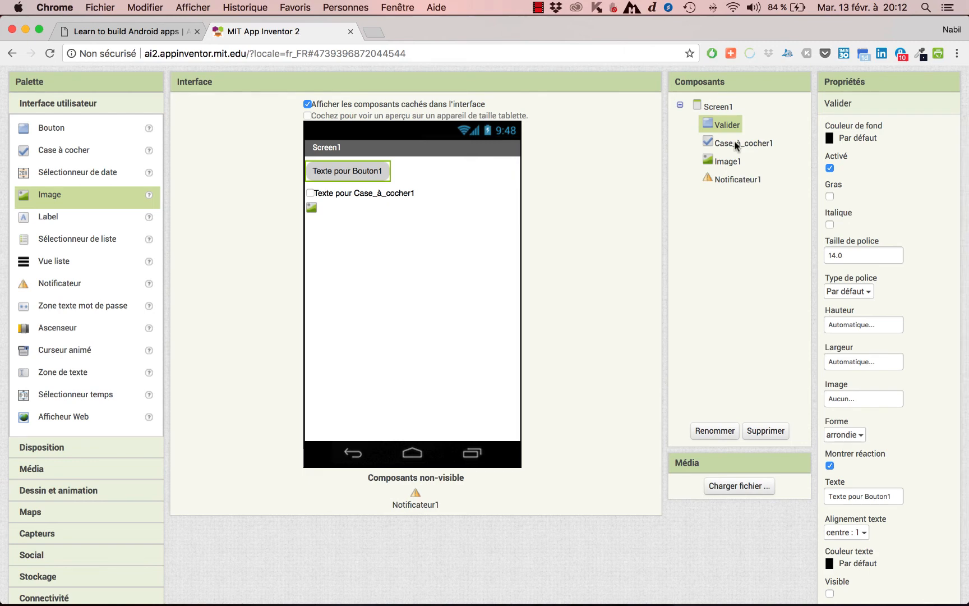
scroll(736, 146, up, 3)
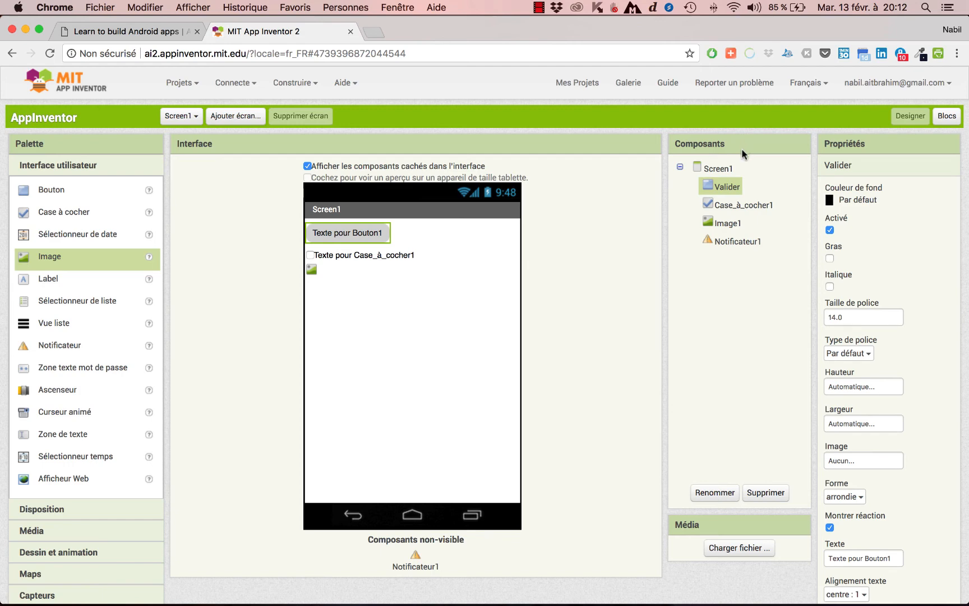
Open the Blocs editor for Screen1 and browse the Contrôle, Logique, Math and Texte block categories.
click(947, 116)
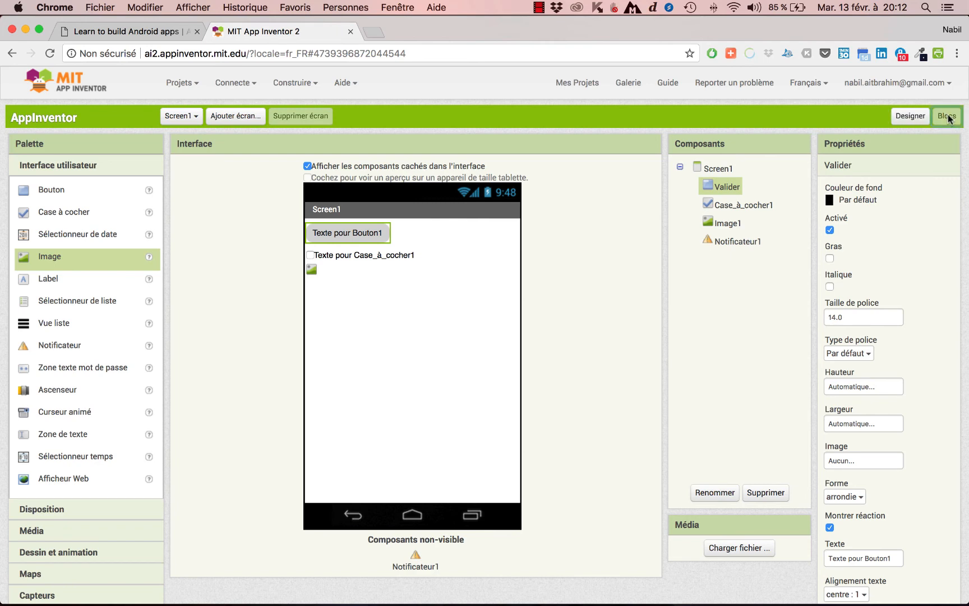
click(911, 117)
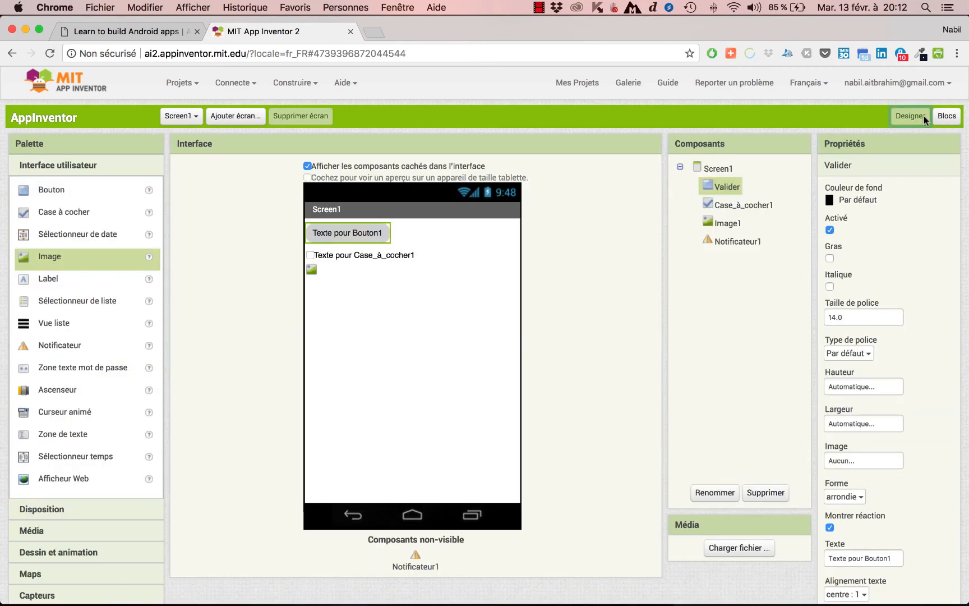
click(946, 116)
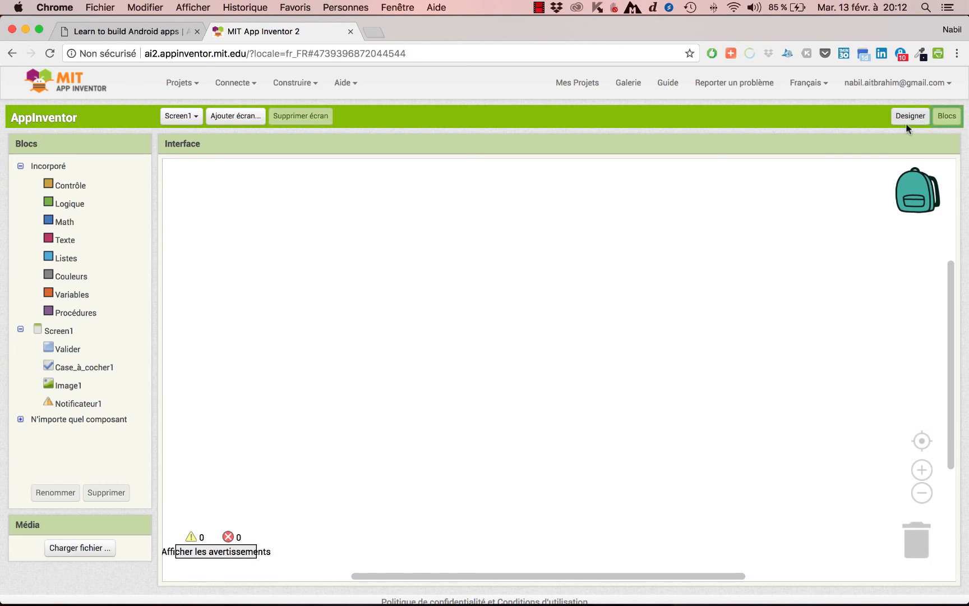
click(83, 188)
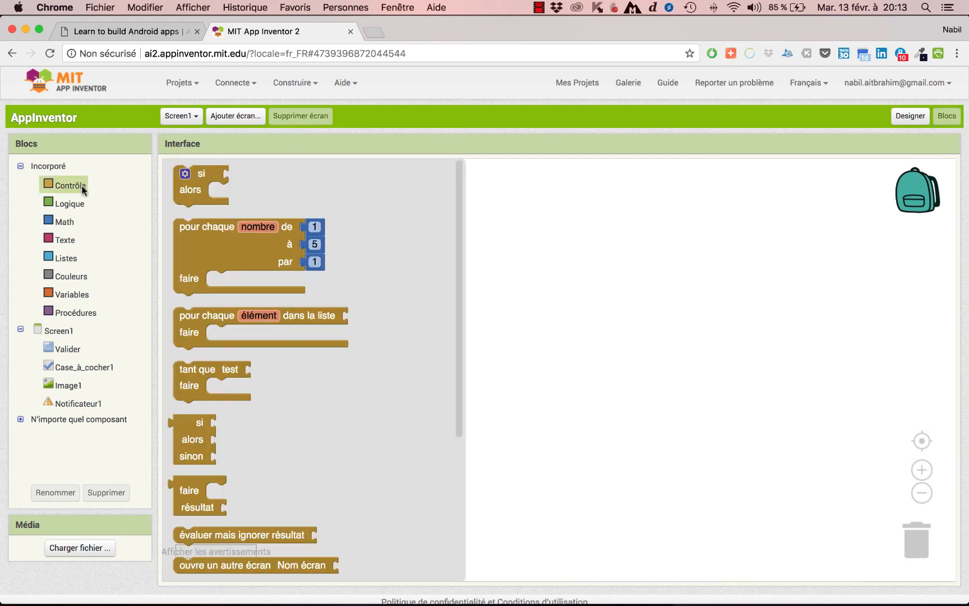
click(74, 205)
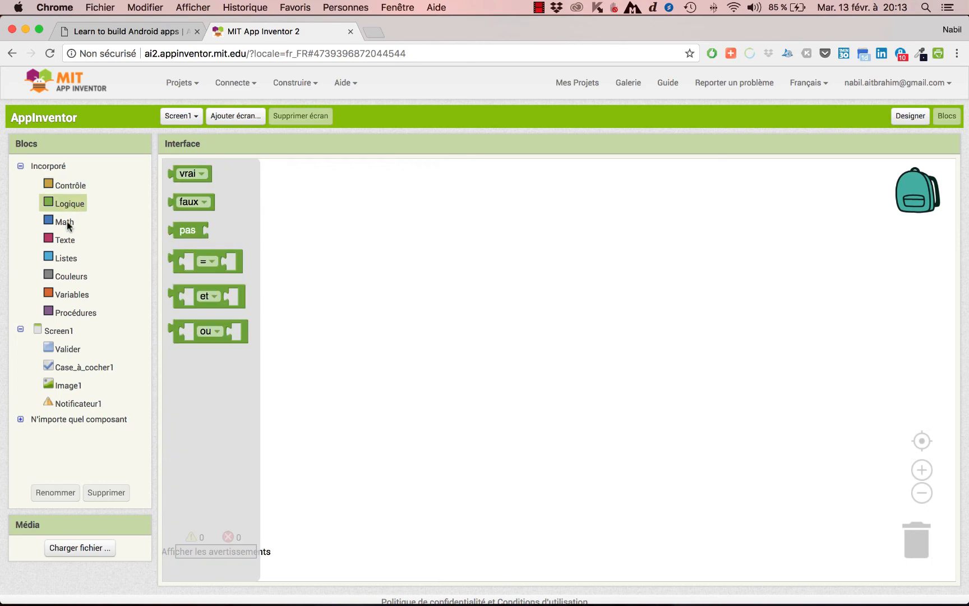
click(67, 221)
click(66, 241)
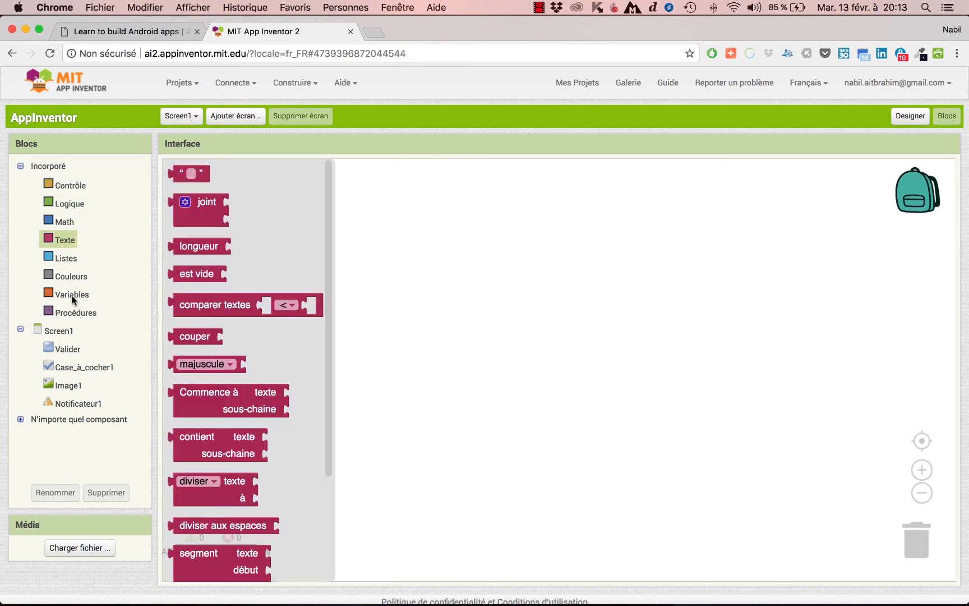
Place a si/alors block from the Contrôle category in the Screen1 workspace and return to the Designer view.
click(68, 188)
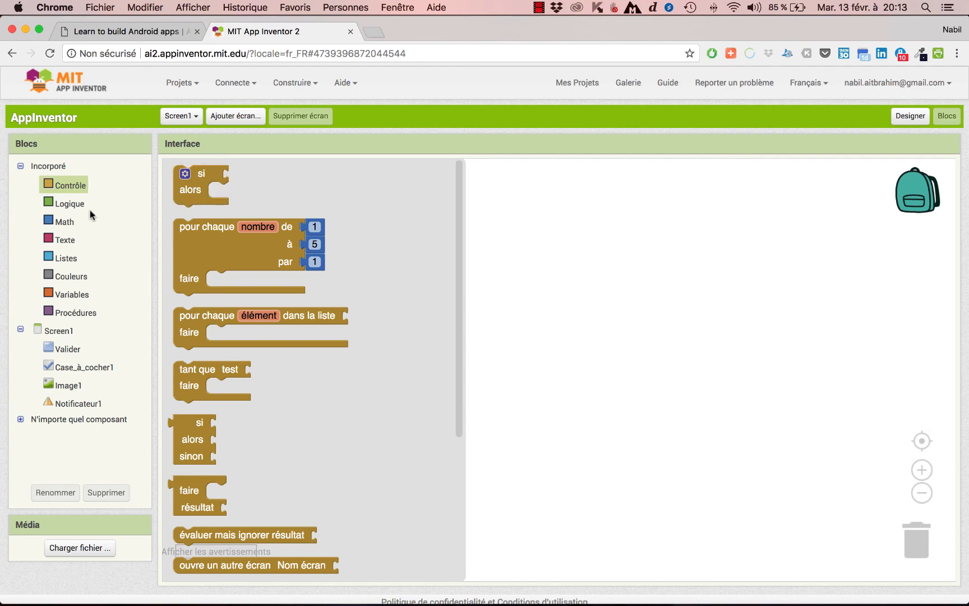
click(211, 246)
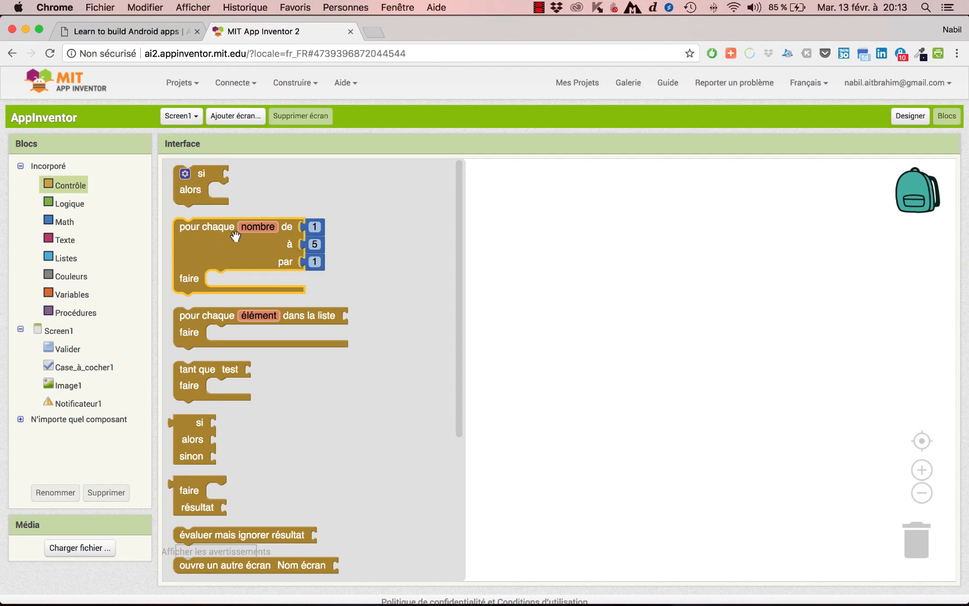
click(194, 191)
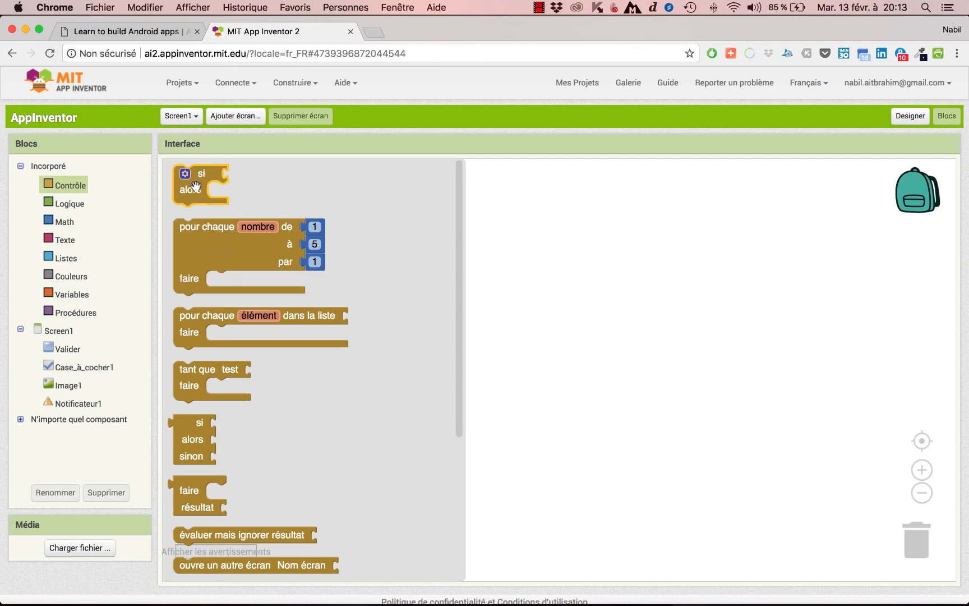
drag(194, 190, 306, 219)
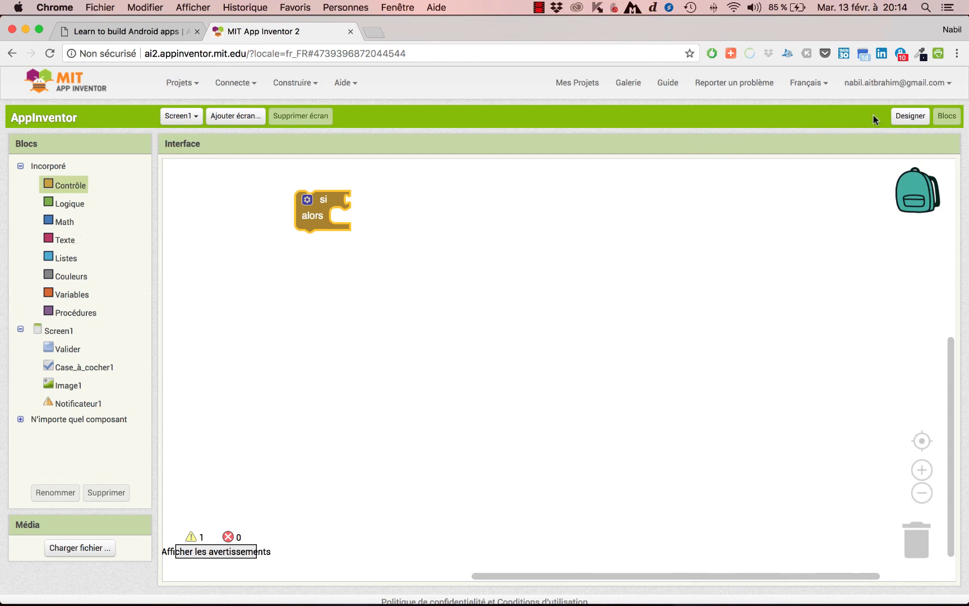
click(910, 116)
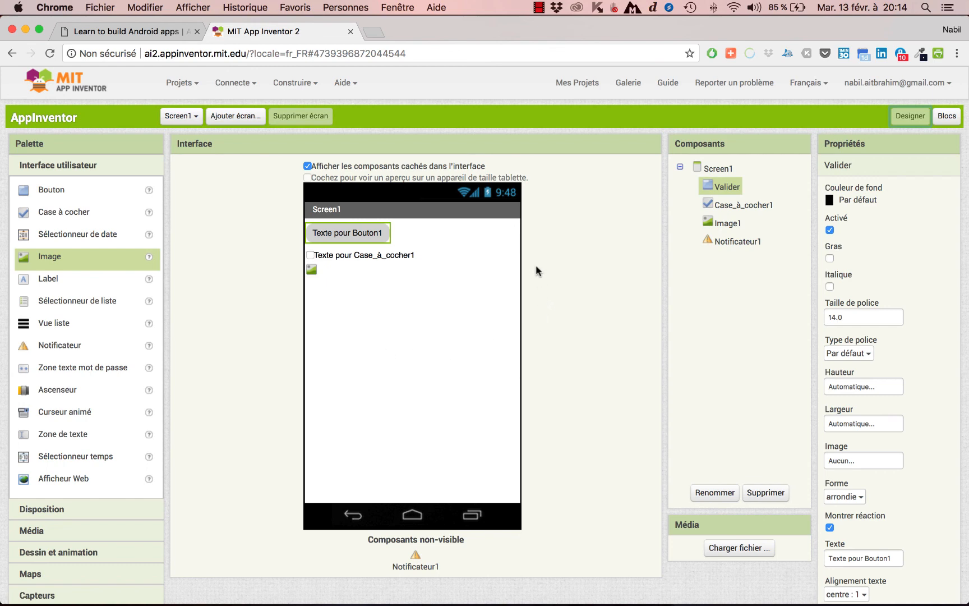
mouse_move(741, 577)
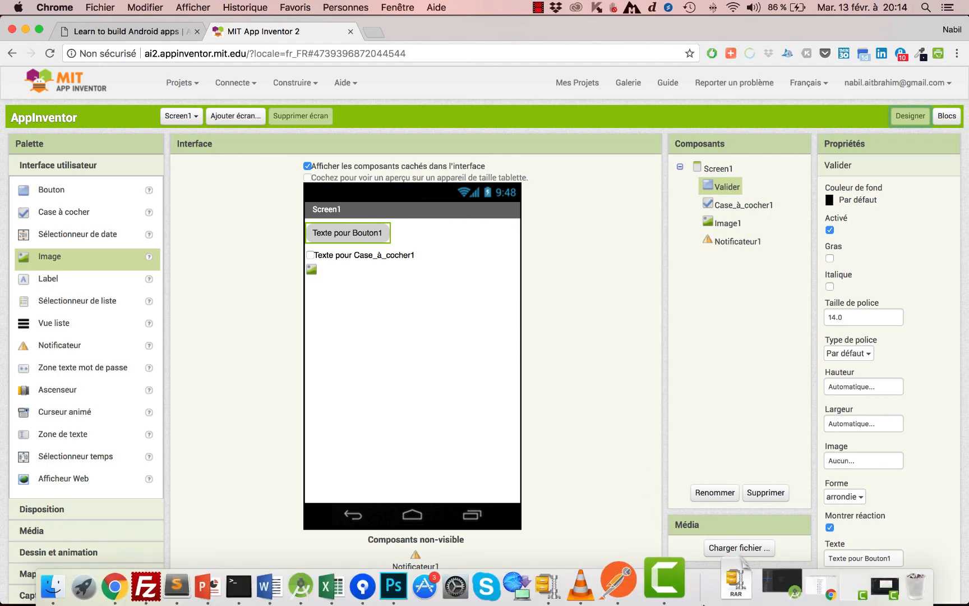
click(539, 7)
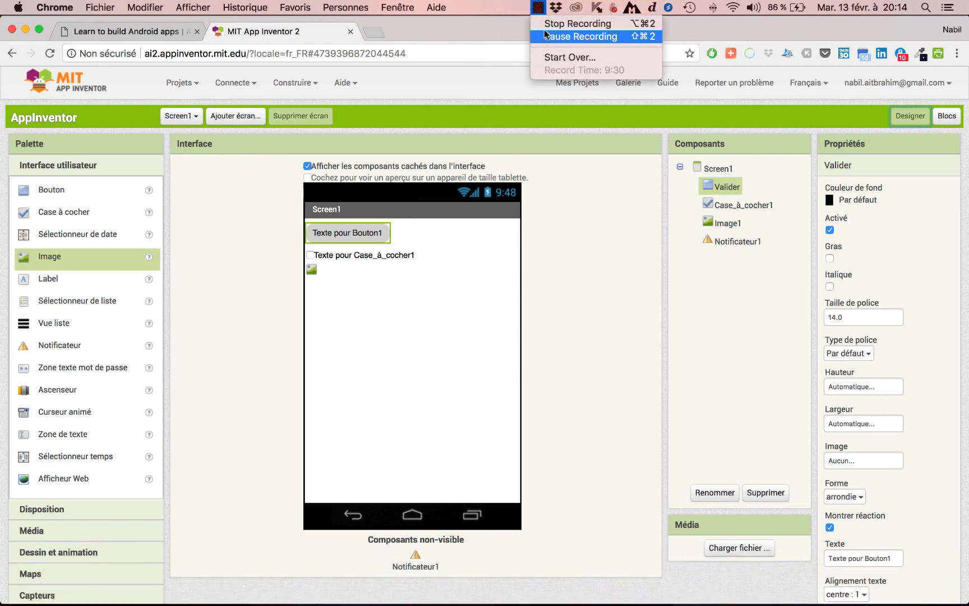